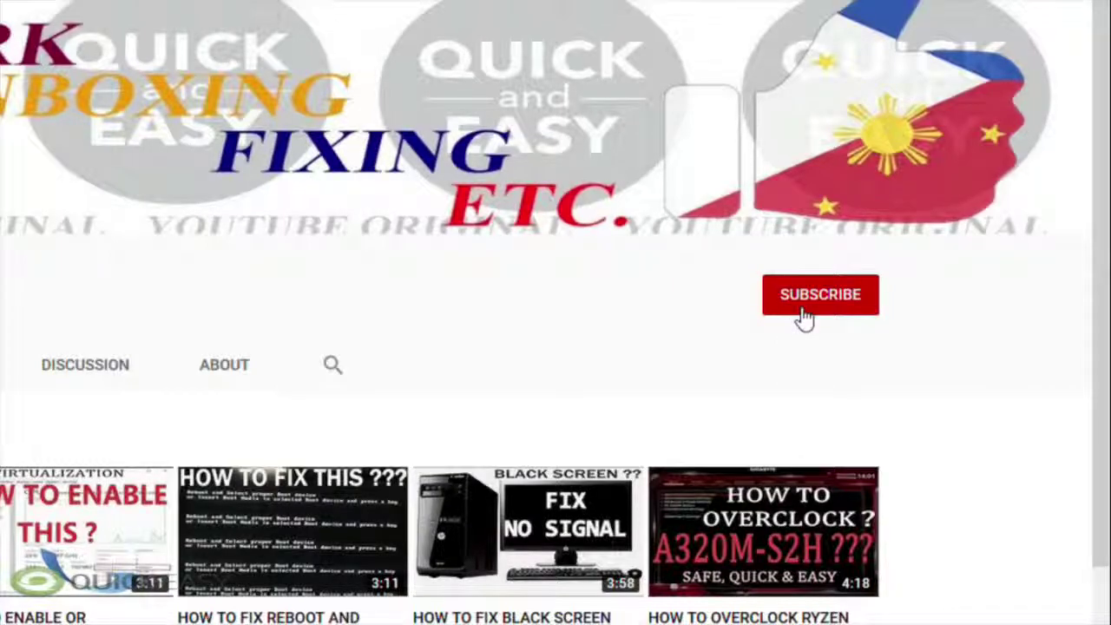
- Subscribe to the YouTube channel and turn on notifications for every new video
left_click(804, 312)
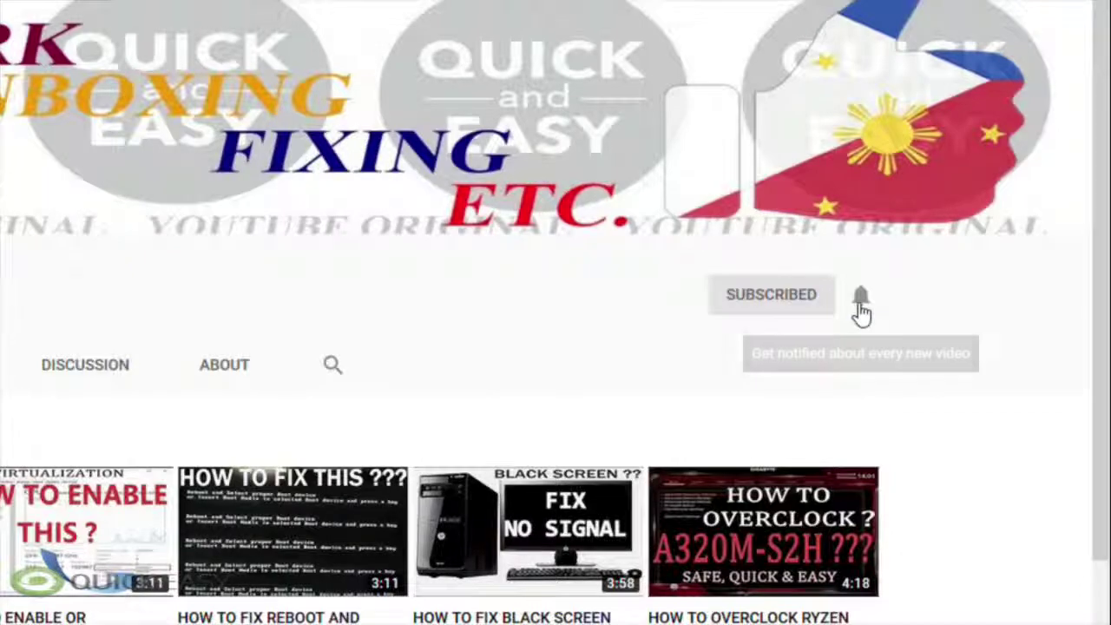
left_click(860, 304)
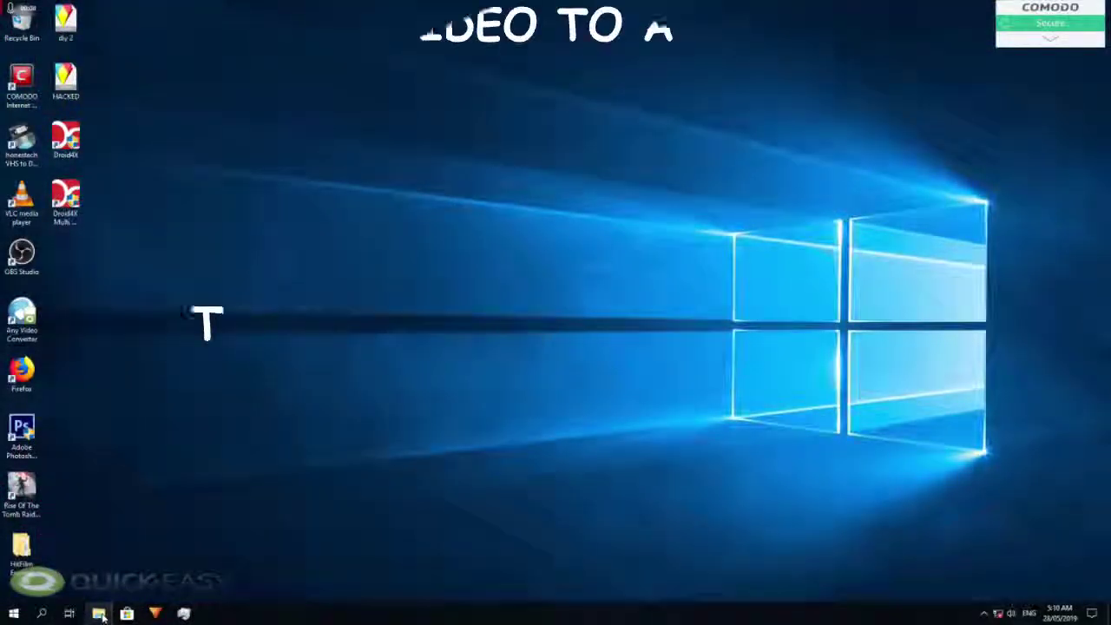
- Switch to File Explorer and open the Exports folder inside HitFilm Express on the desktop
left_click(99, 614)
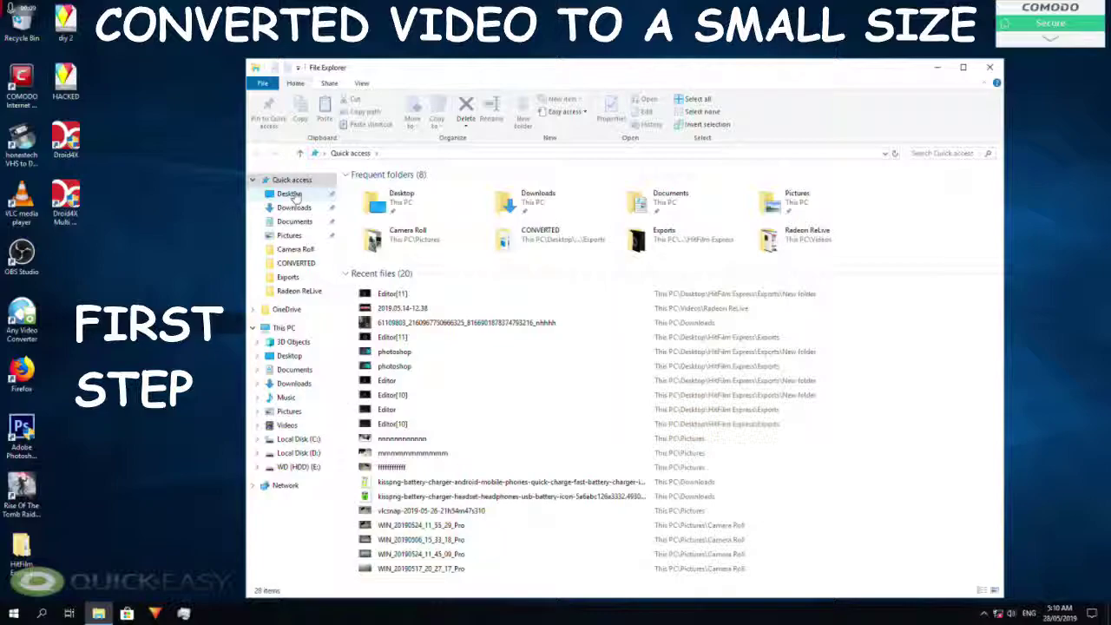
left_click(292, 194)
double_click(372, 189)
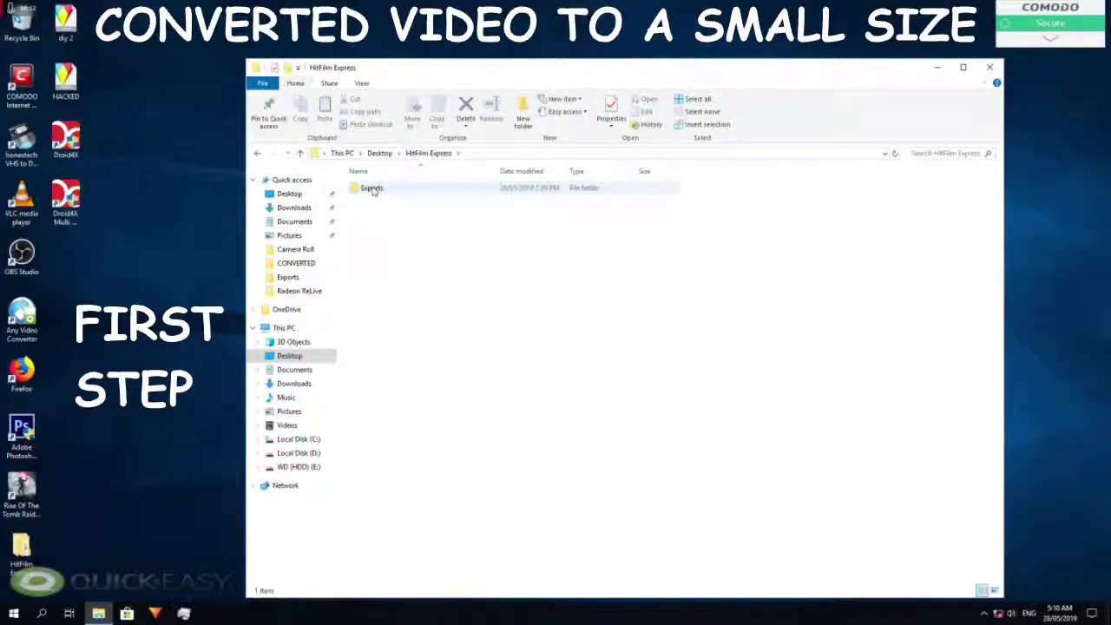
double_click(373, 189)
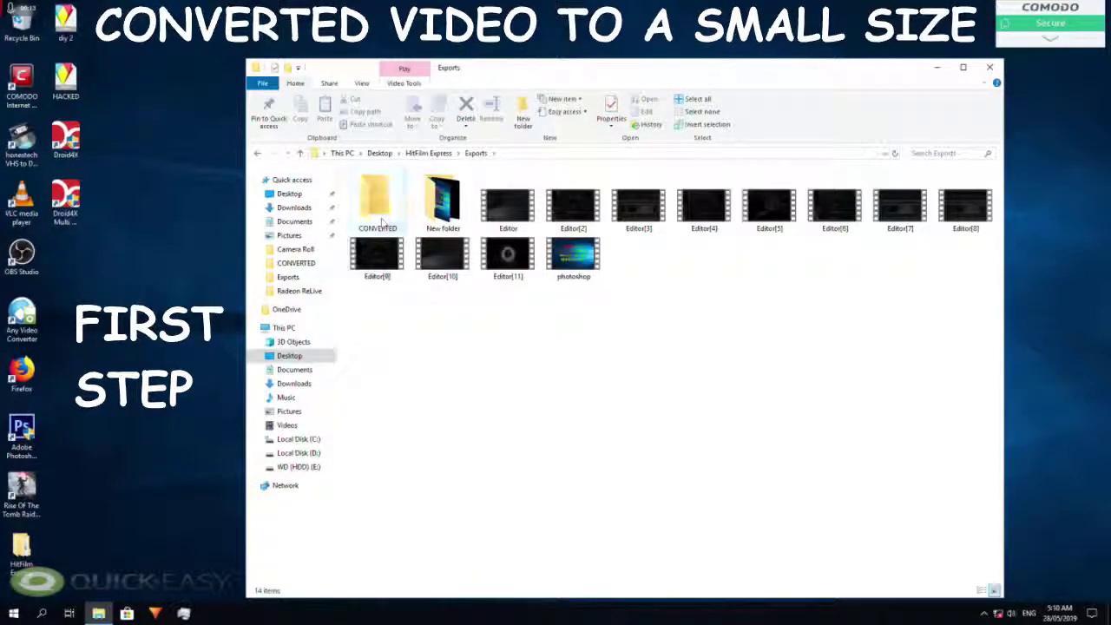
- Check the file size of the Editor[11] video in its properties, then close them
left_click(509, 260)
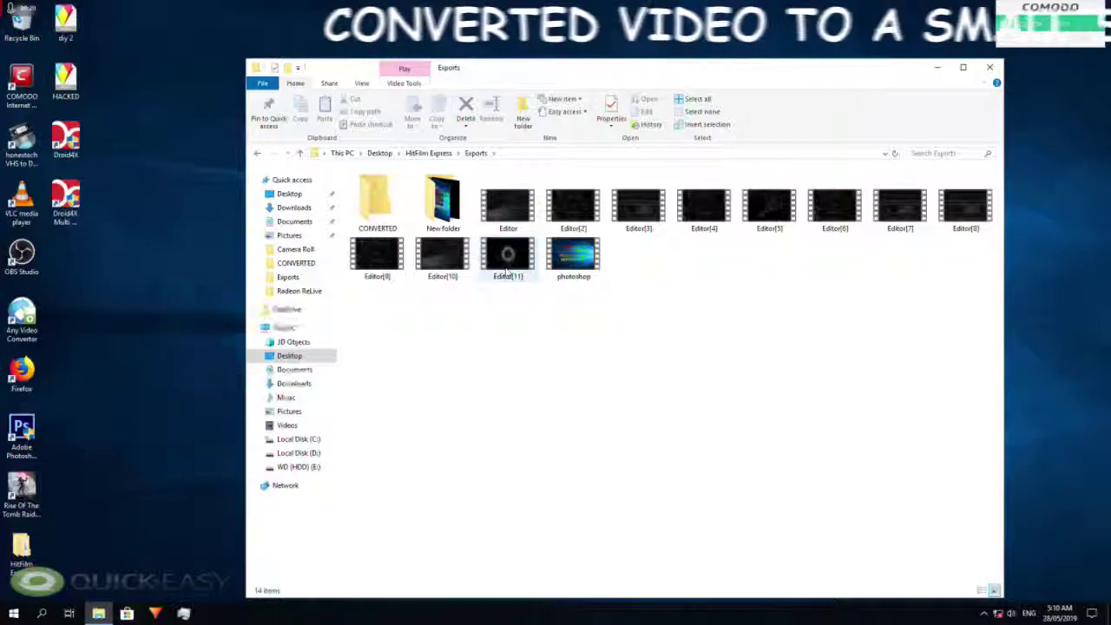
right_click(508, 274)
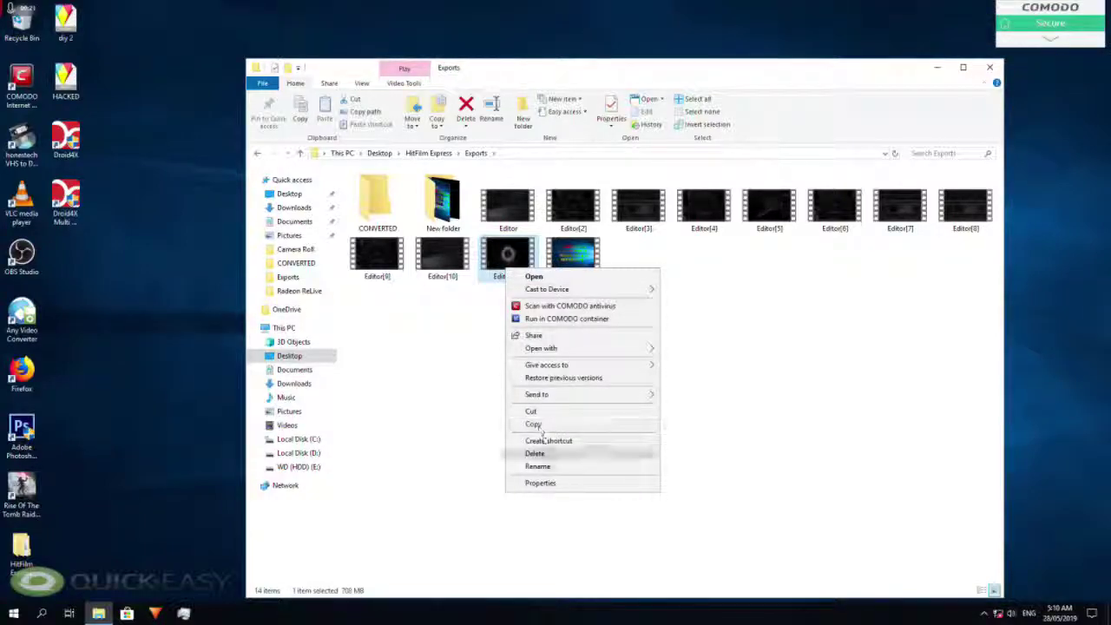
left_click(547, 482)
left_click_drag(602, 278, 525, 85)
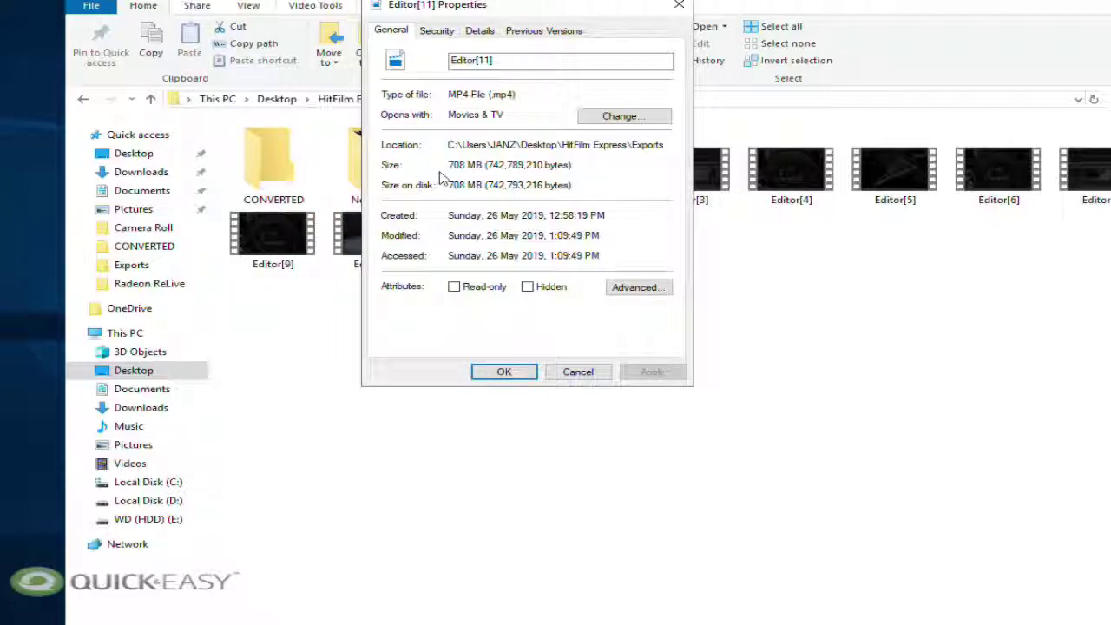
left_click(504, 372)
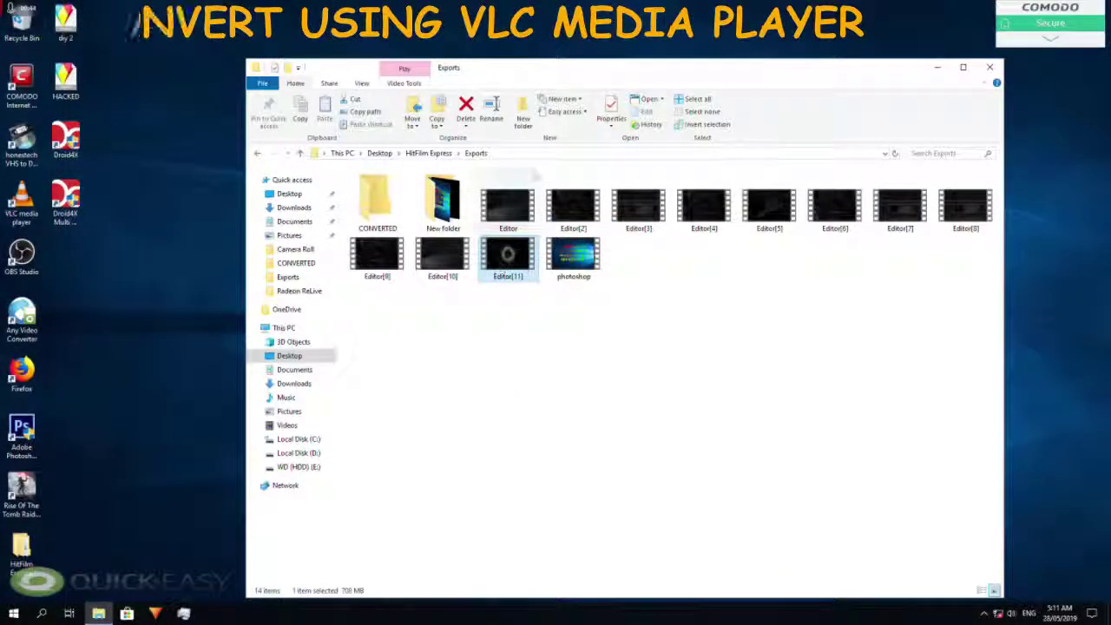
- Move the Exports folder window aside, launch VLC media player and widen its window to fill the space beside the folder
left_click_drag(565, 74, 919, 44)
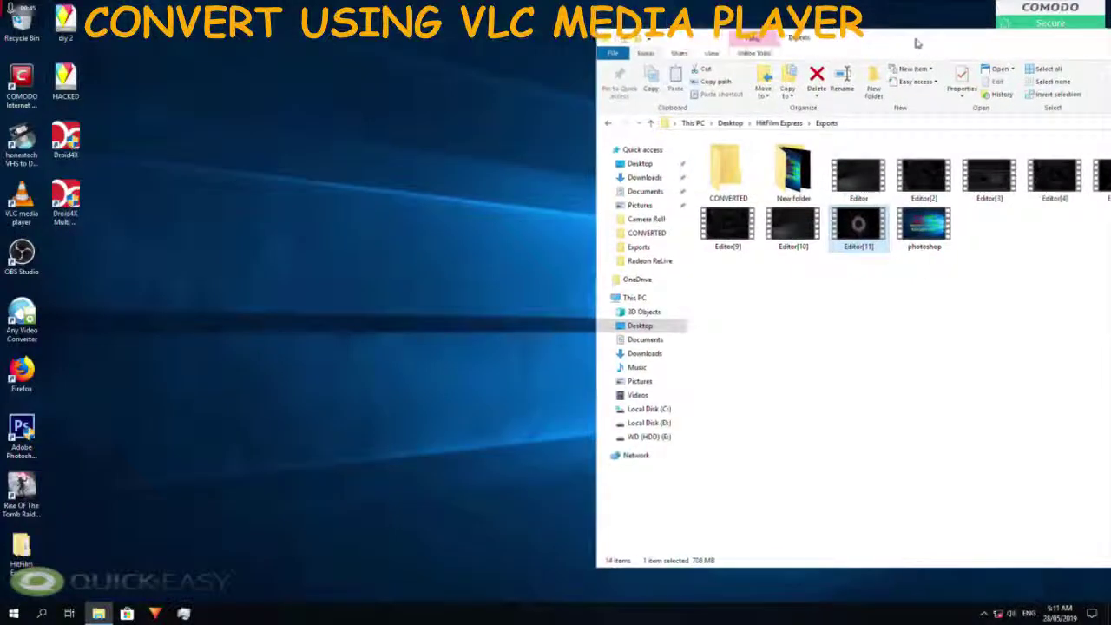
double_click(13, 213)
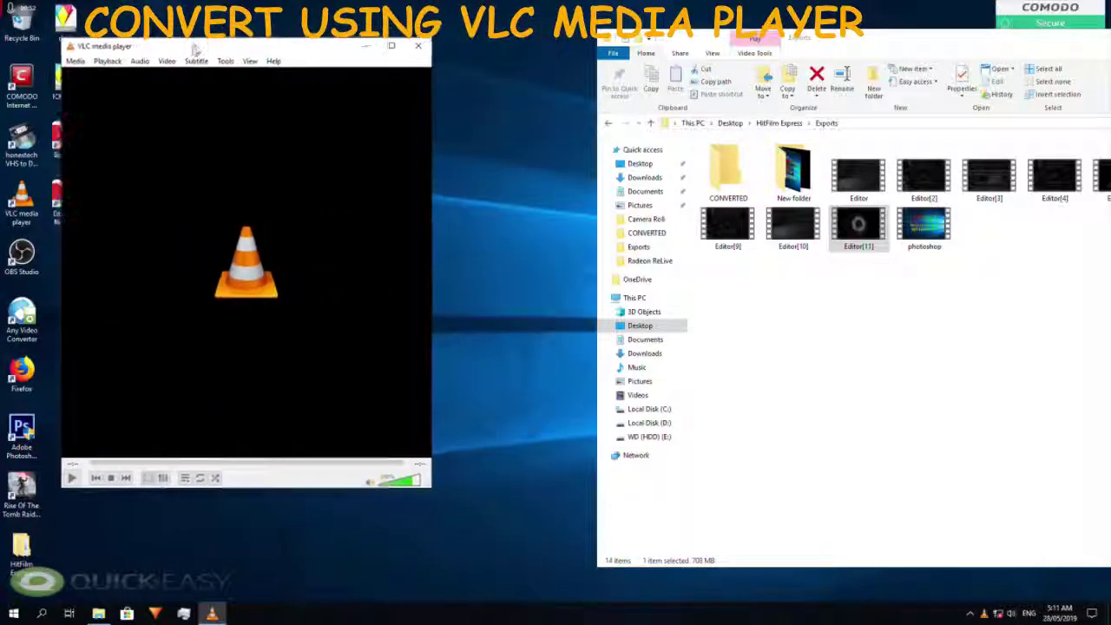
left_click_drag(425, 230, 595, 233)
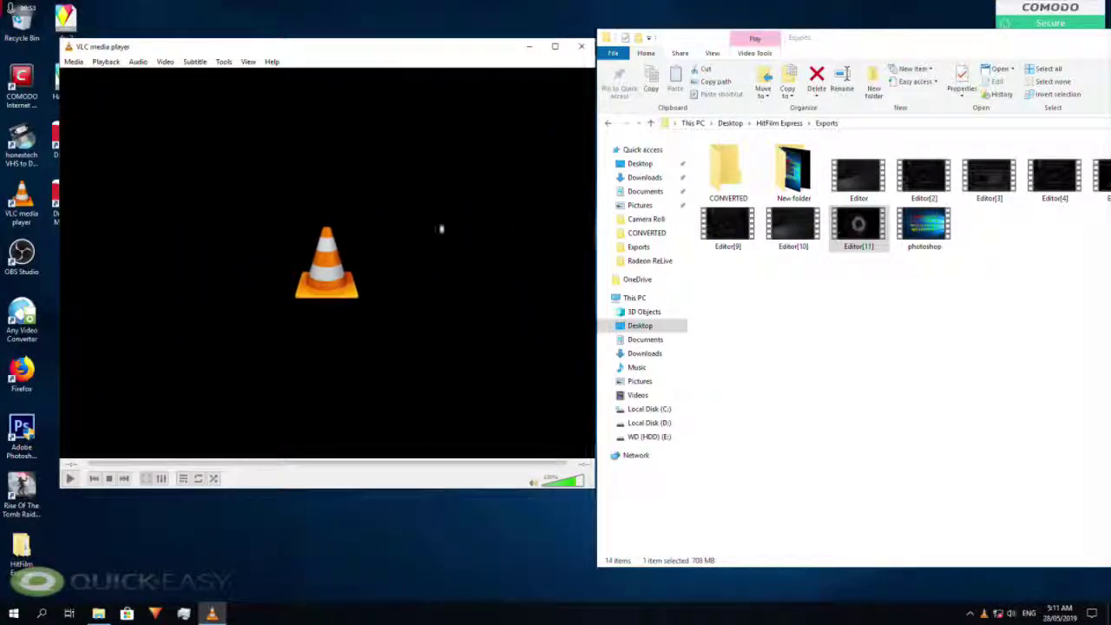
double_click(313, 39)
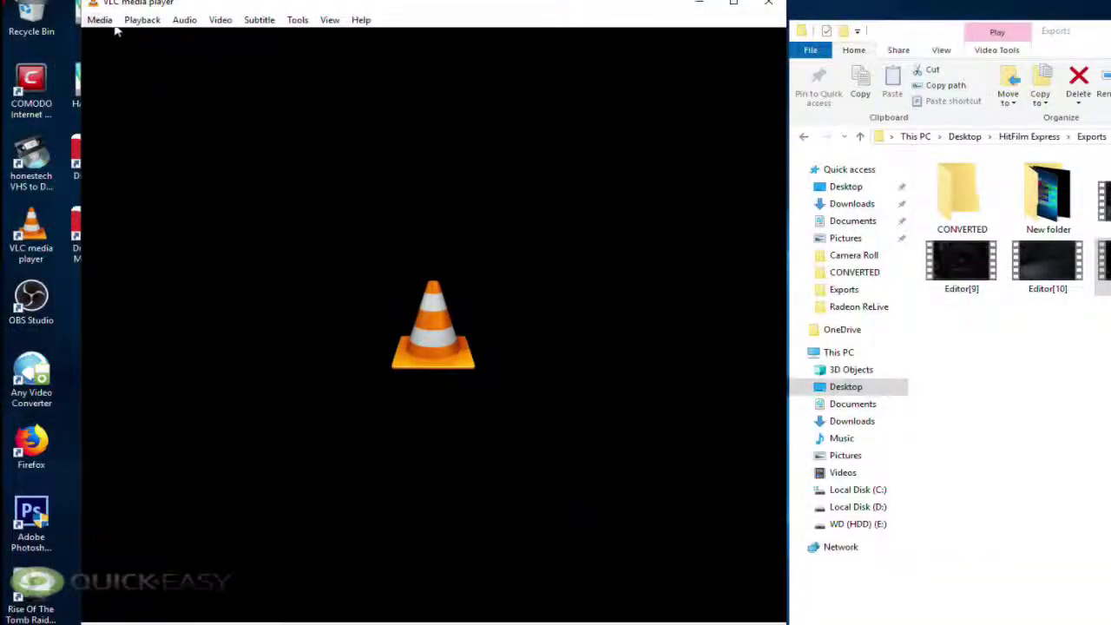
- Start a Convert / Save job in VLC and add Editor[11] from the Exports folder as the source file
left_click(101, 20)
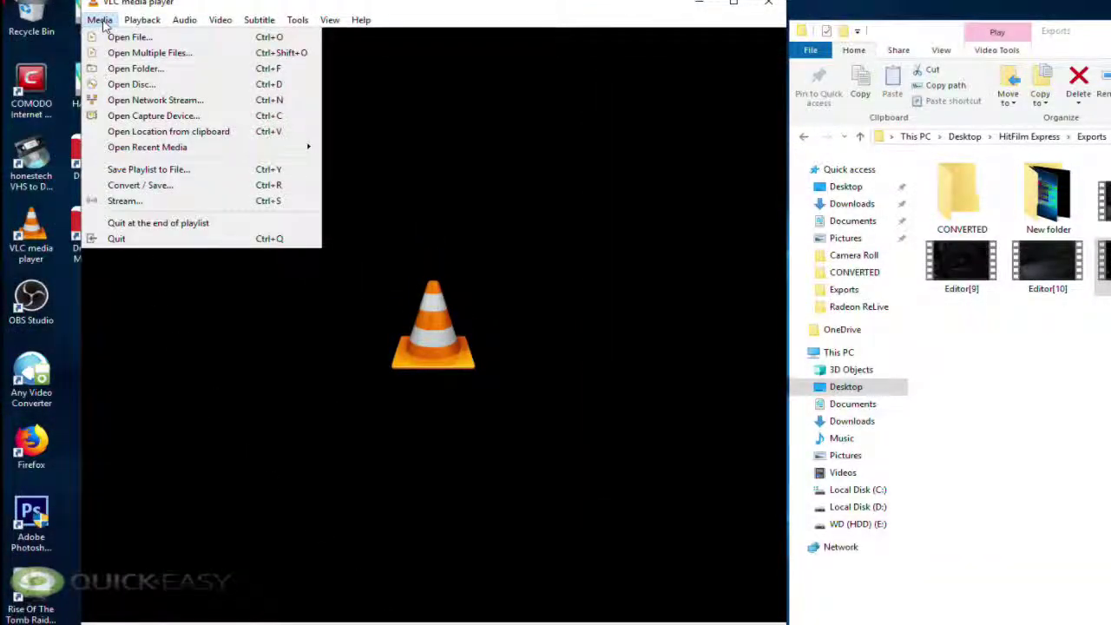
left_click(174, 188)
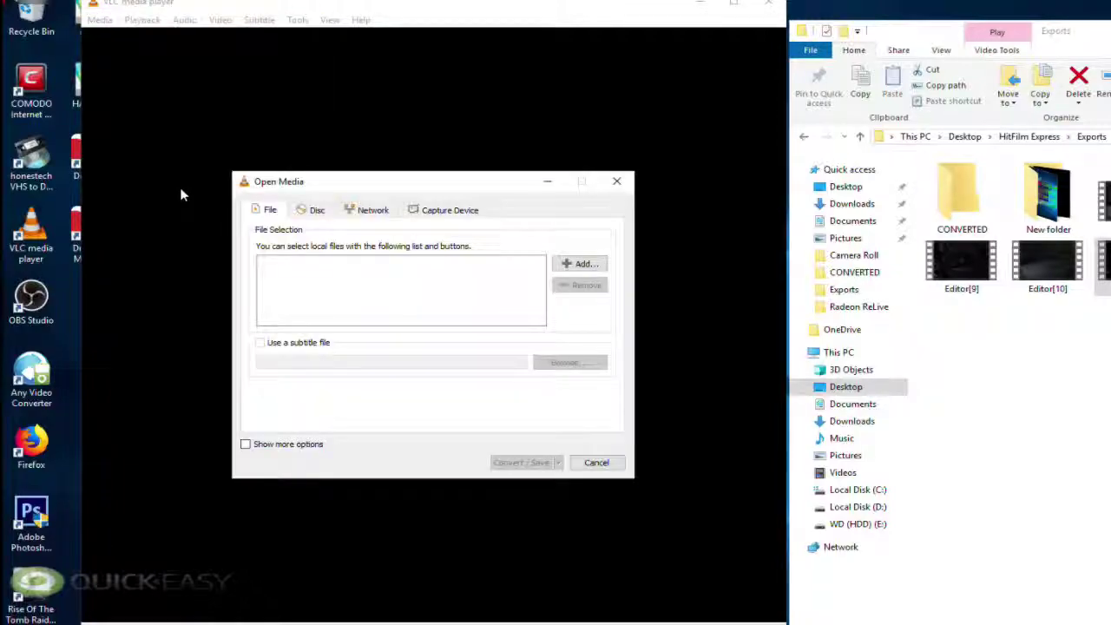
left_click(584, 264)
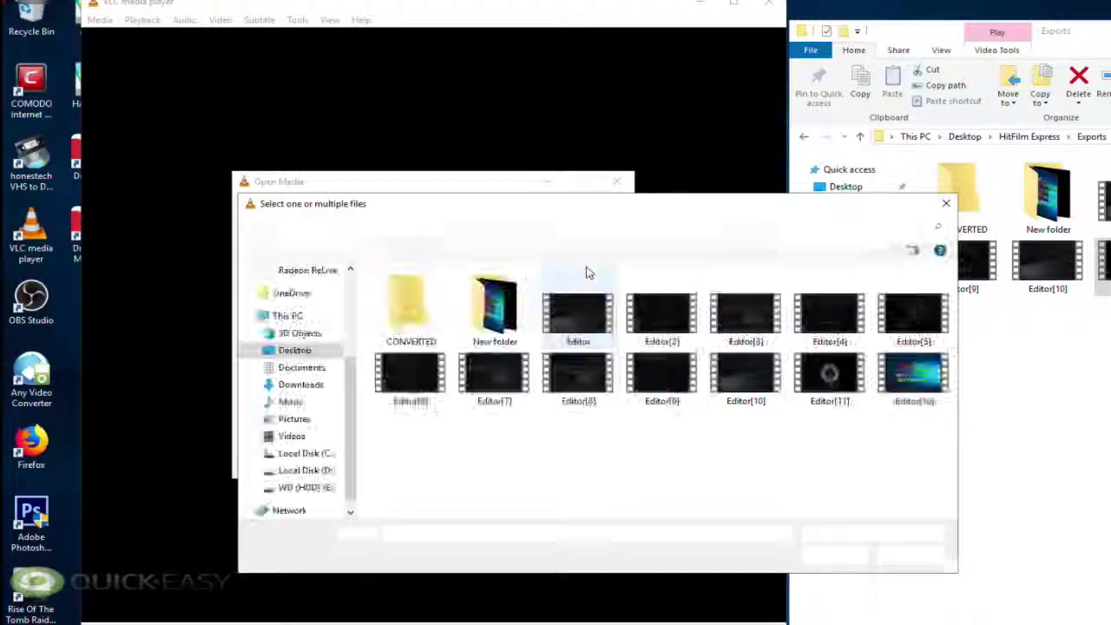
left_click_drag(585, 204, 385, 139)
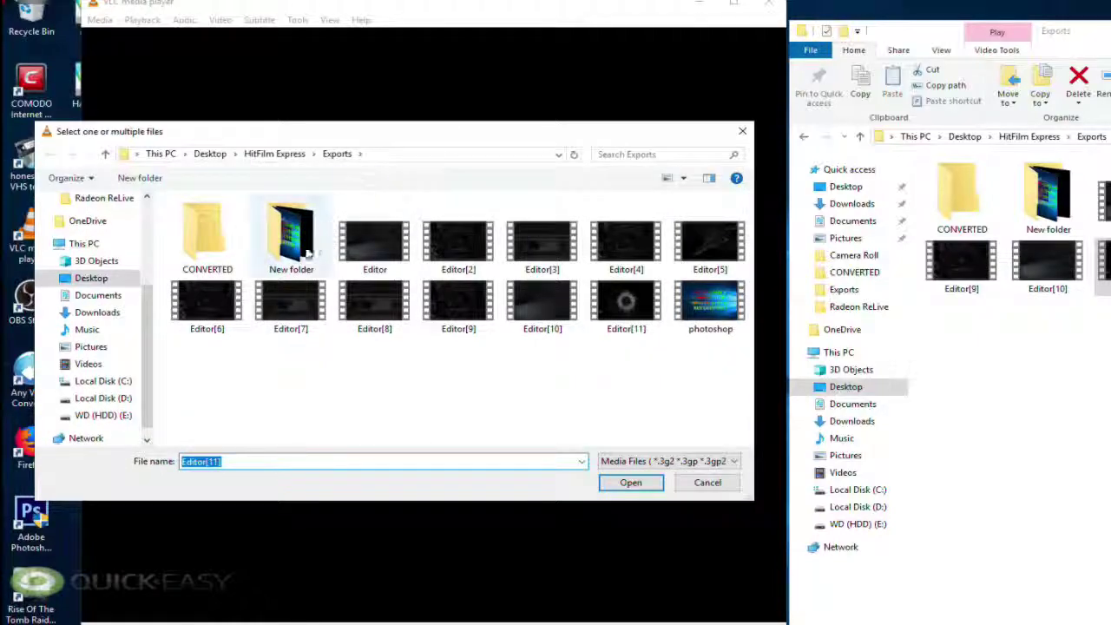
left_click(627, 304)
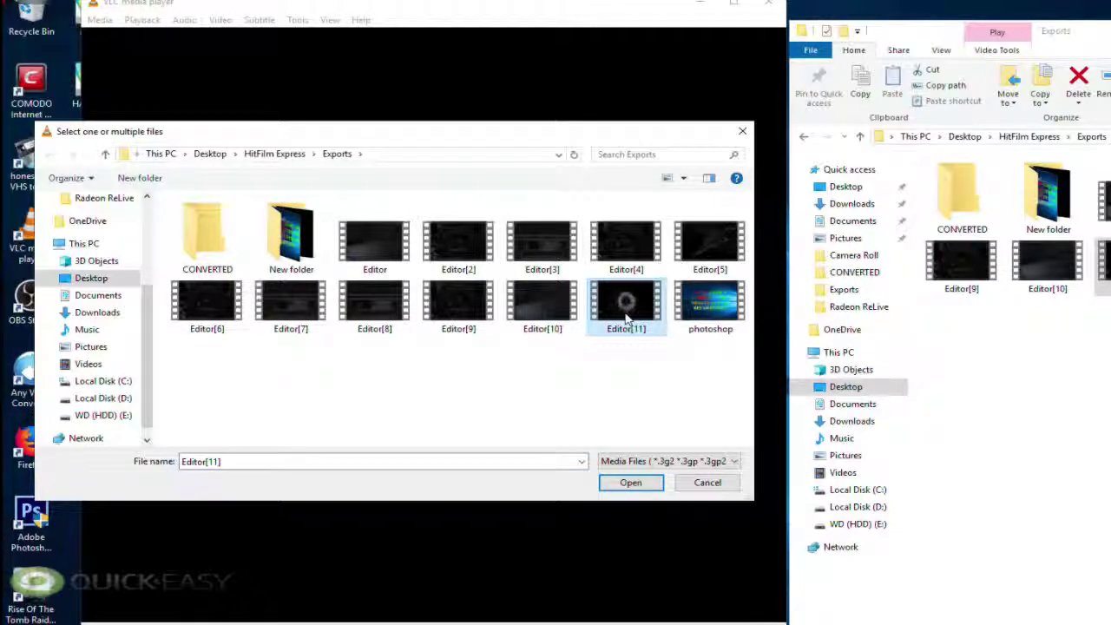
left_click(644, 483)
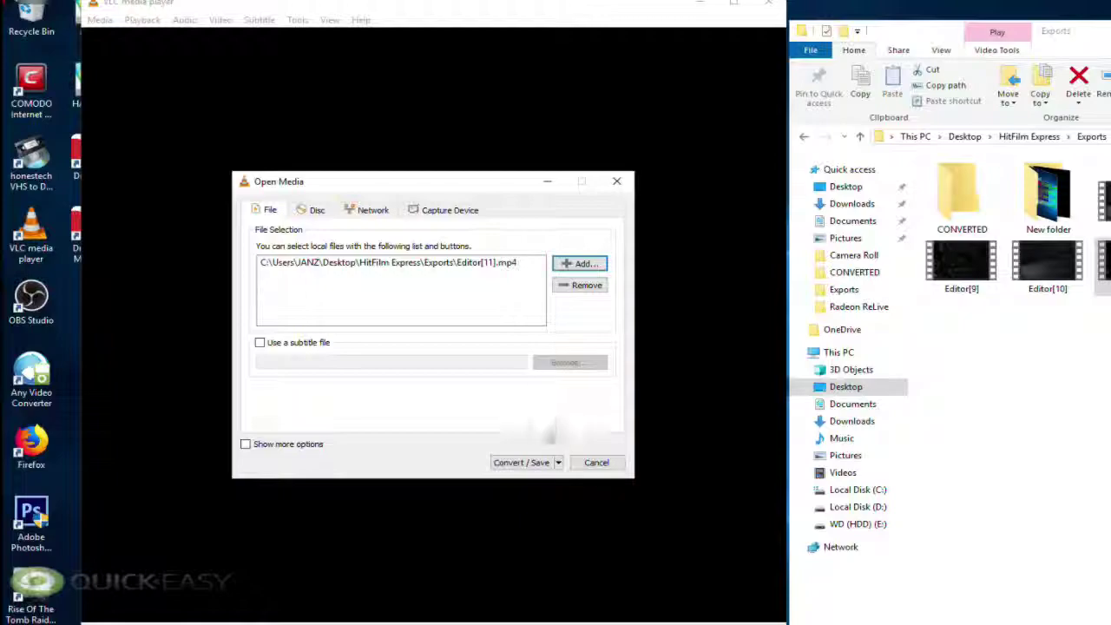
- Continue to the conversion settings and select the Video for Youtube HD profile
left_click(521, 462)
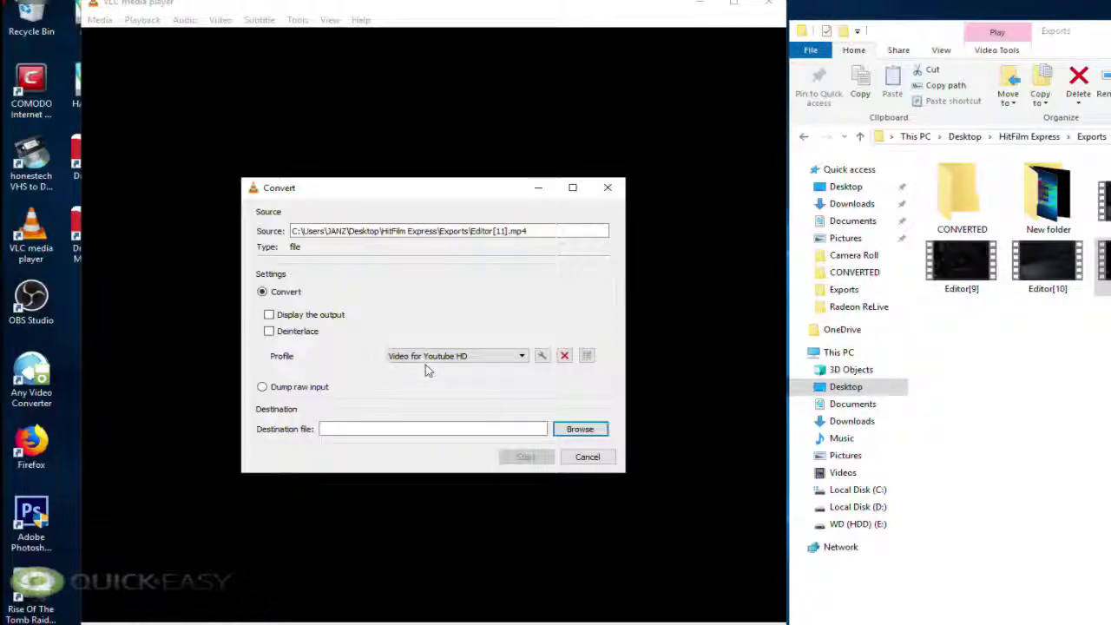
left_click(525, 356)
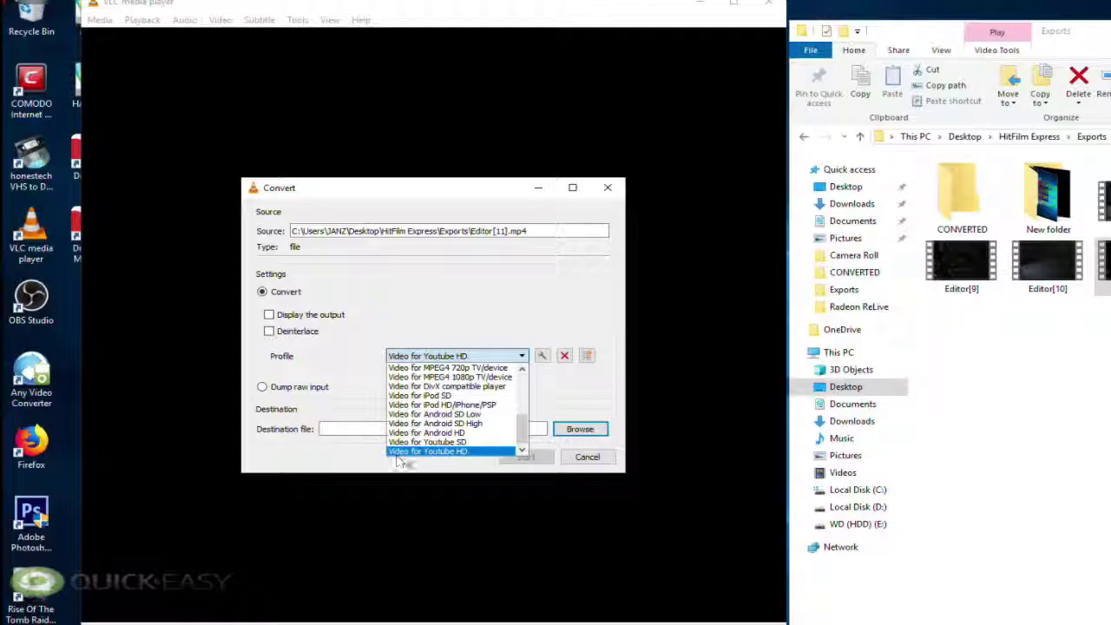
left_click(482, 453)
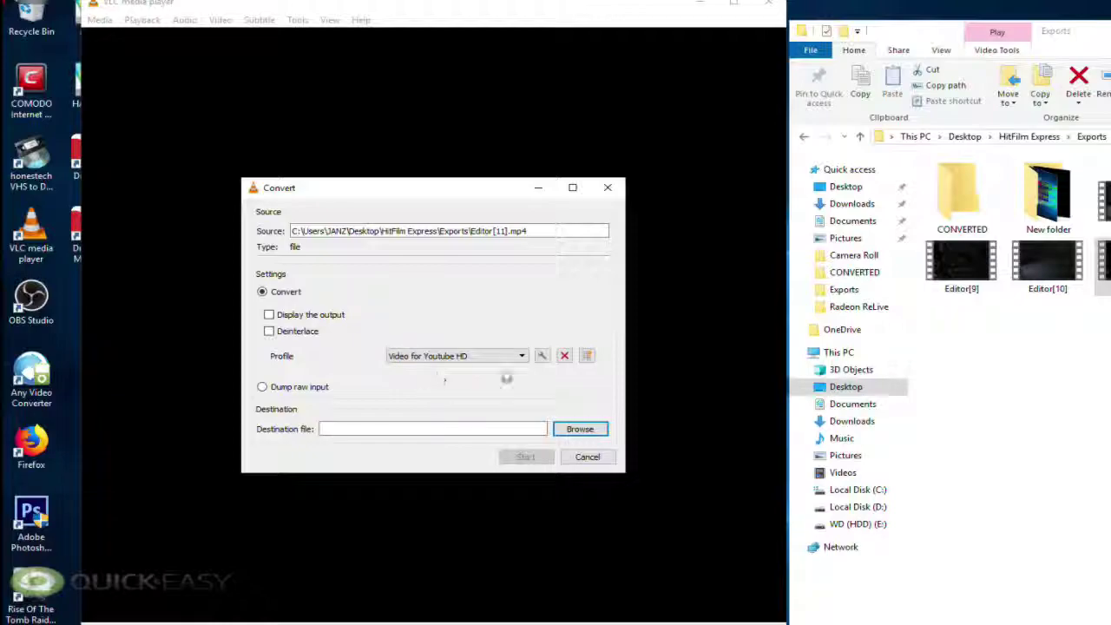
- Set the destination file to Editor[11].mp4 in the CONVERTED folder and start the conversion
left_click(579, 430)
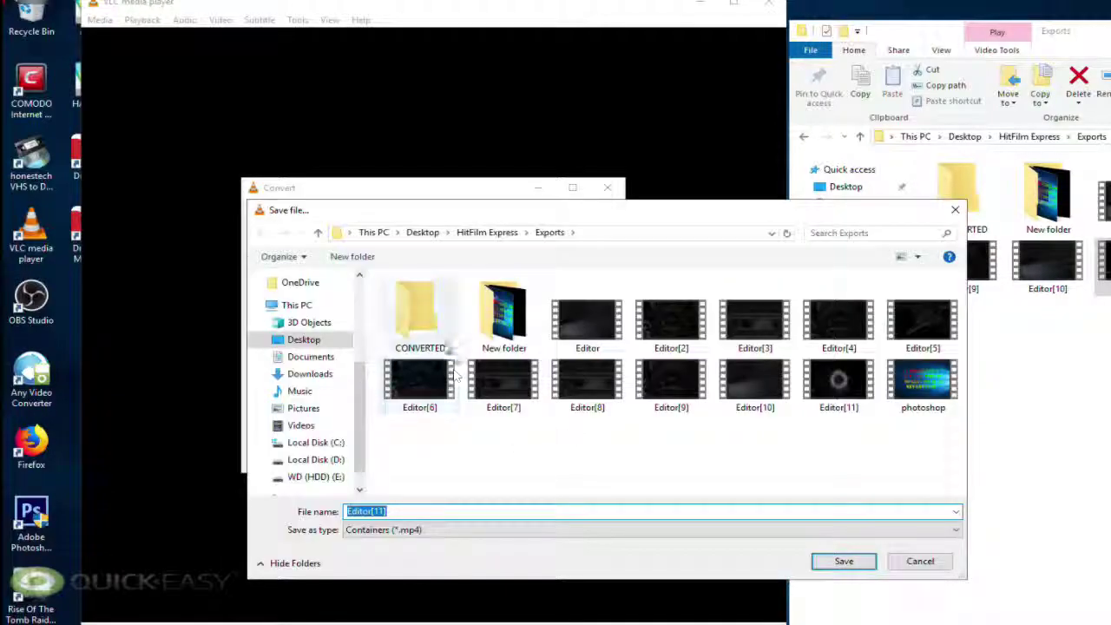
left_click(420, 323)
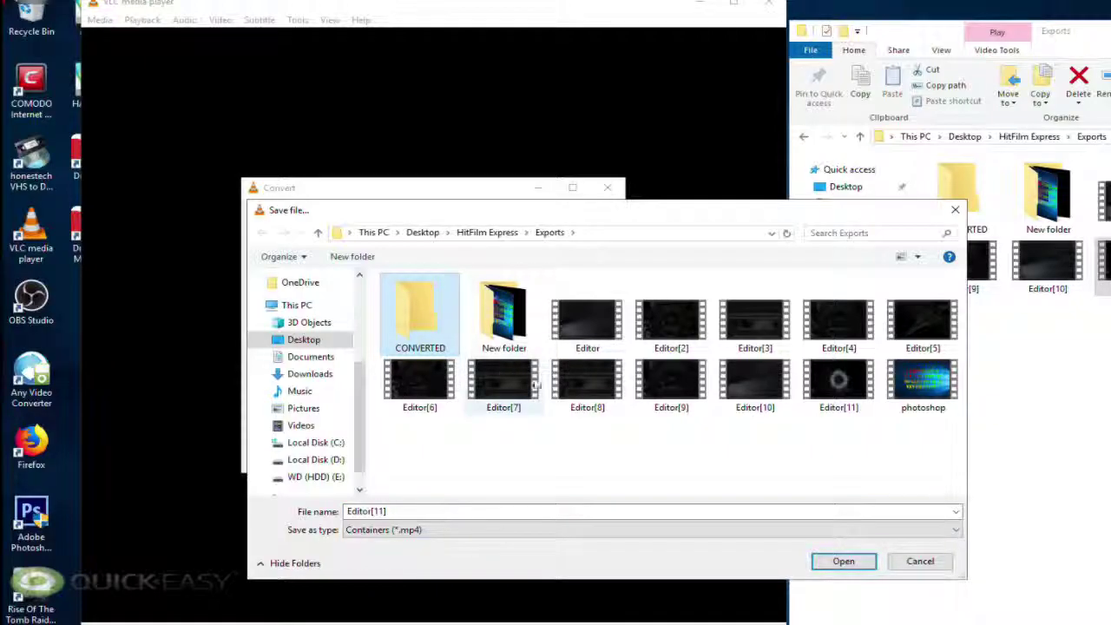
left_click(838, 562)
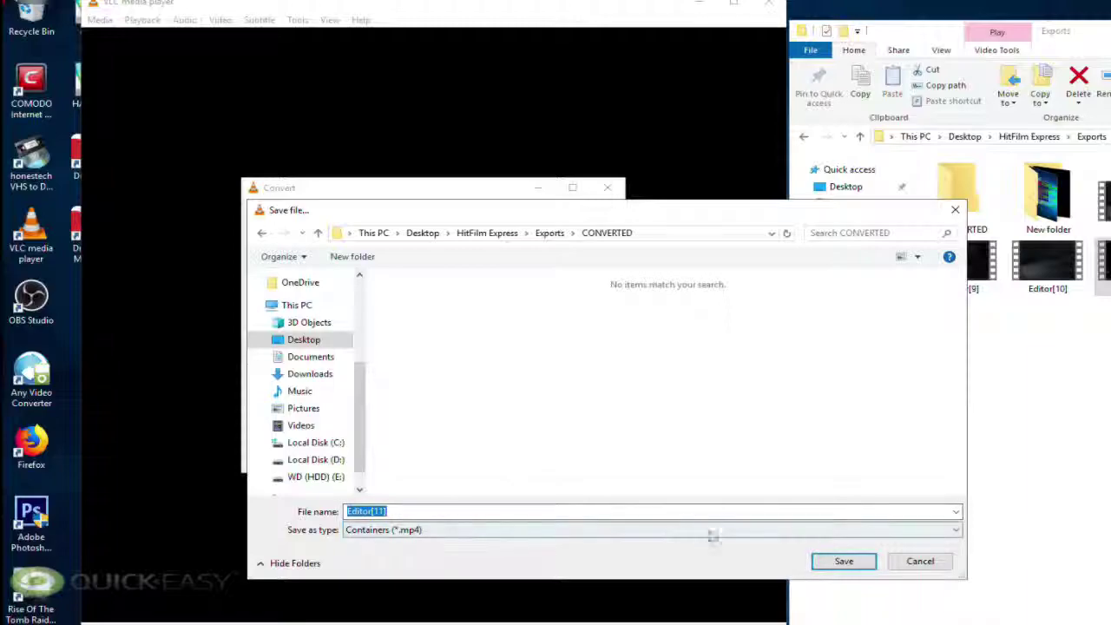
left_click(829, 562)
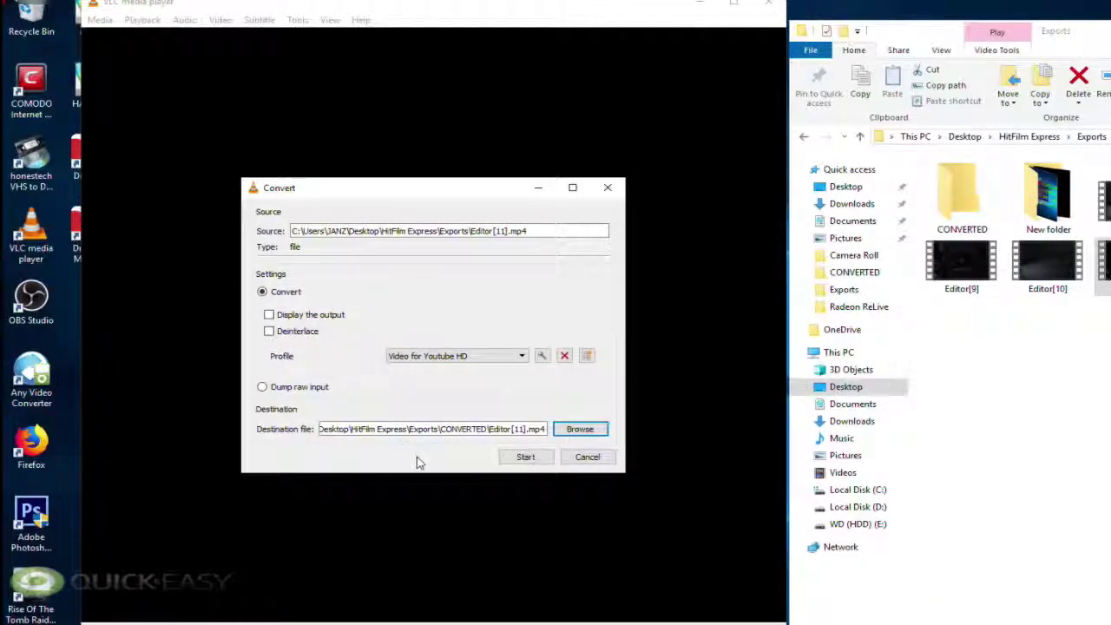
left_click(521, 457)
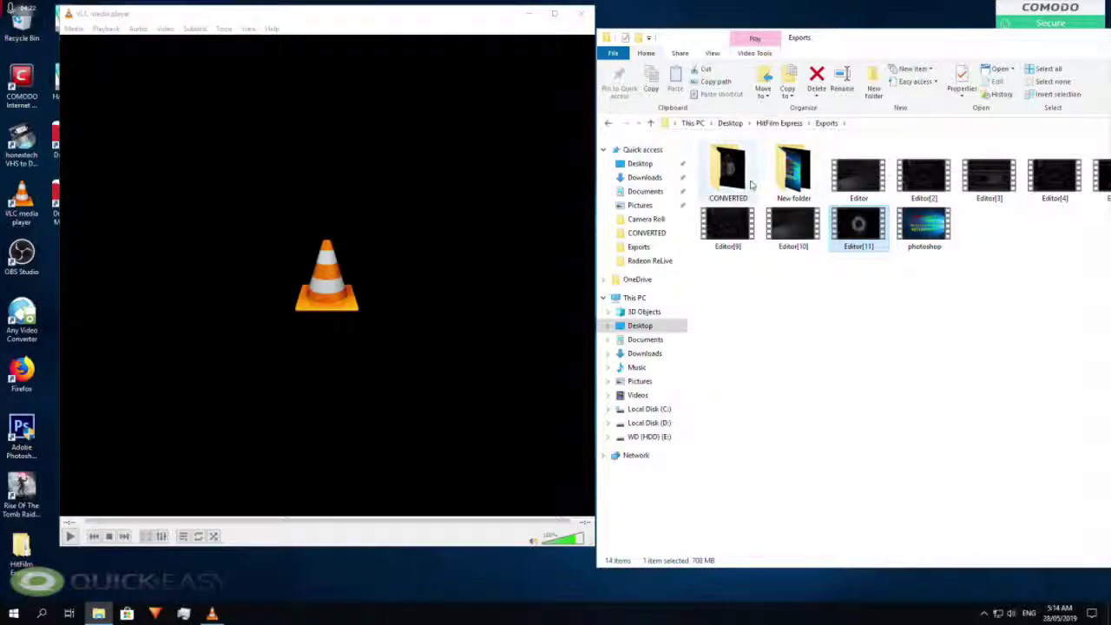
- Close VLC media player, bring the Exports folder window fully into view and open its CONVERTED folder
left_click(582, 14)
left_click_drag(885, 33, 466, 39)
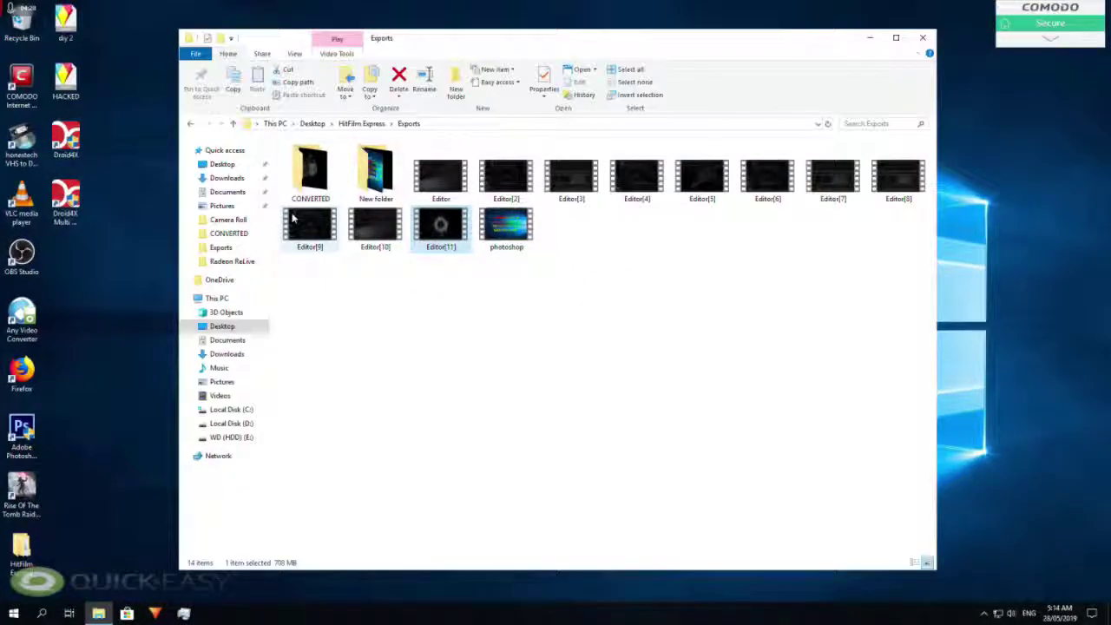
double_click(305, 186)
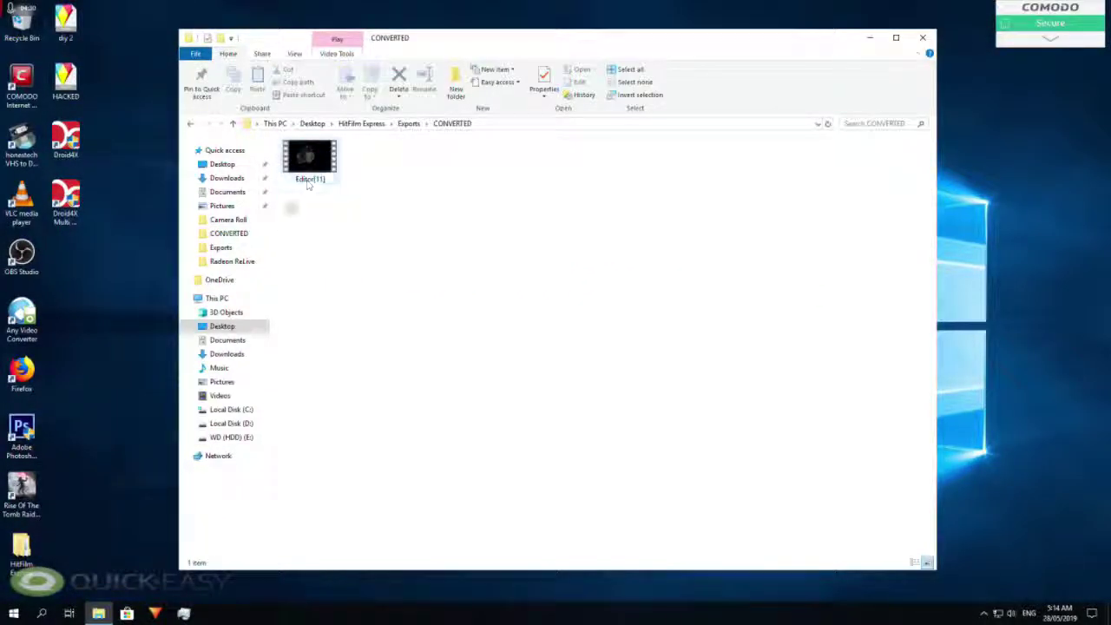
- Check the file size of the converted Editor[11] video in its properties, then close them
right_click(318, 172)
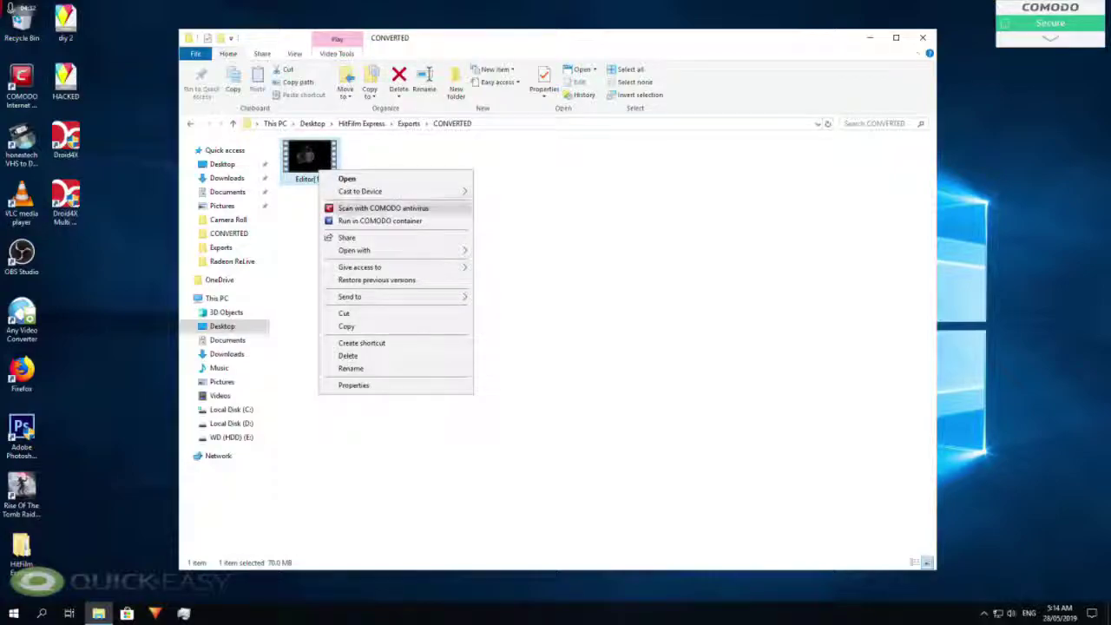
left_click(355, 386)
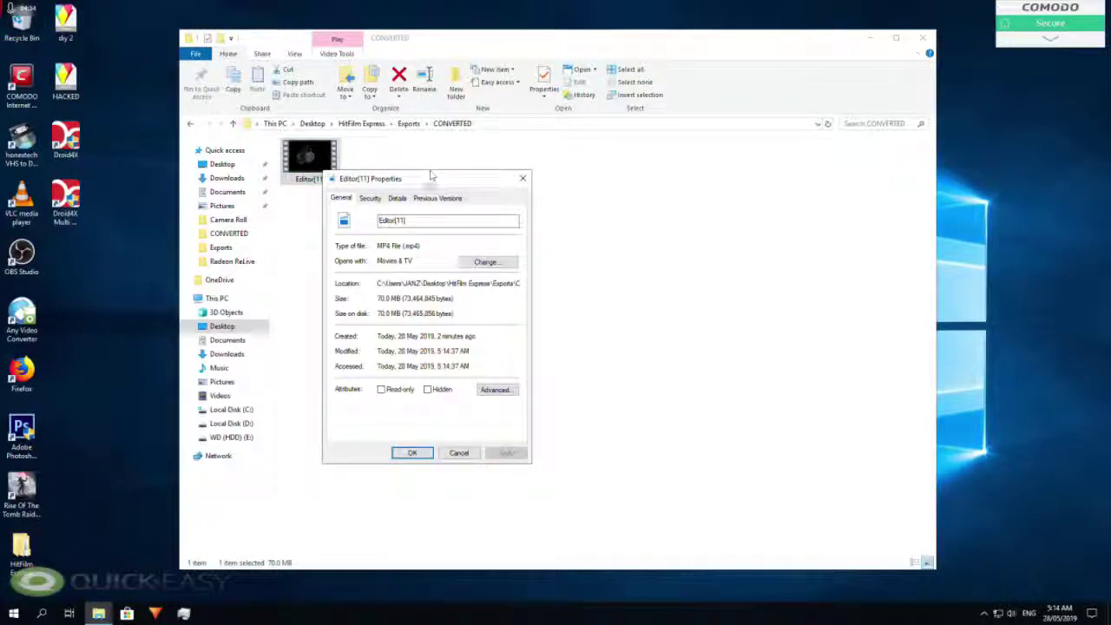
left_click_drag(434, 178, 395, 125)
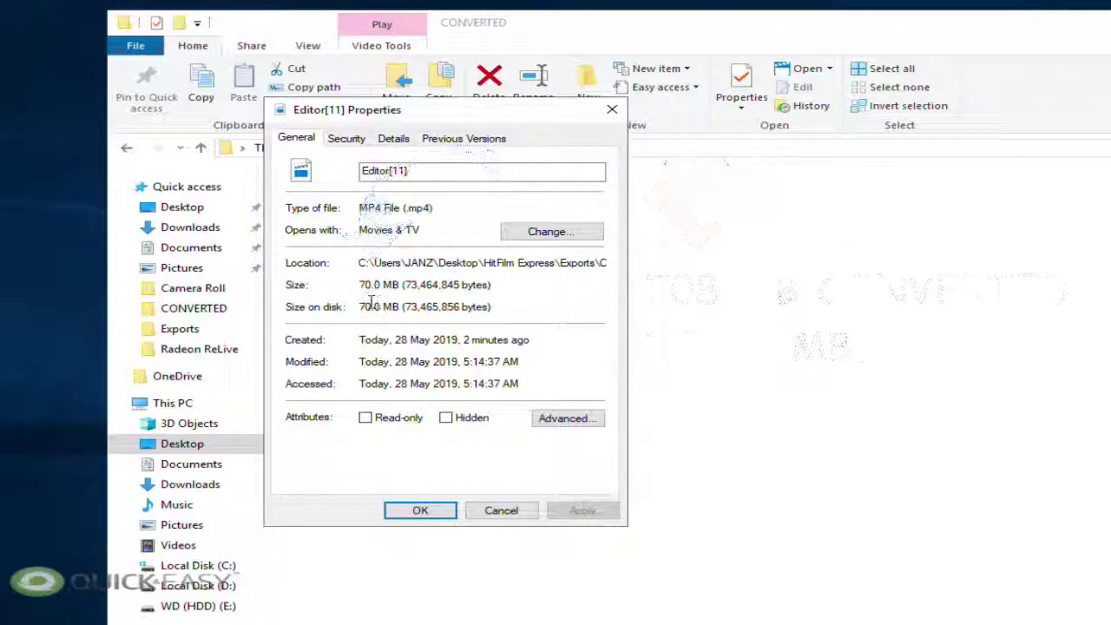
left_click(600, 114)
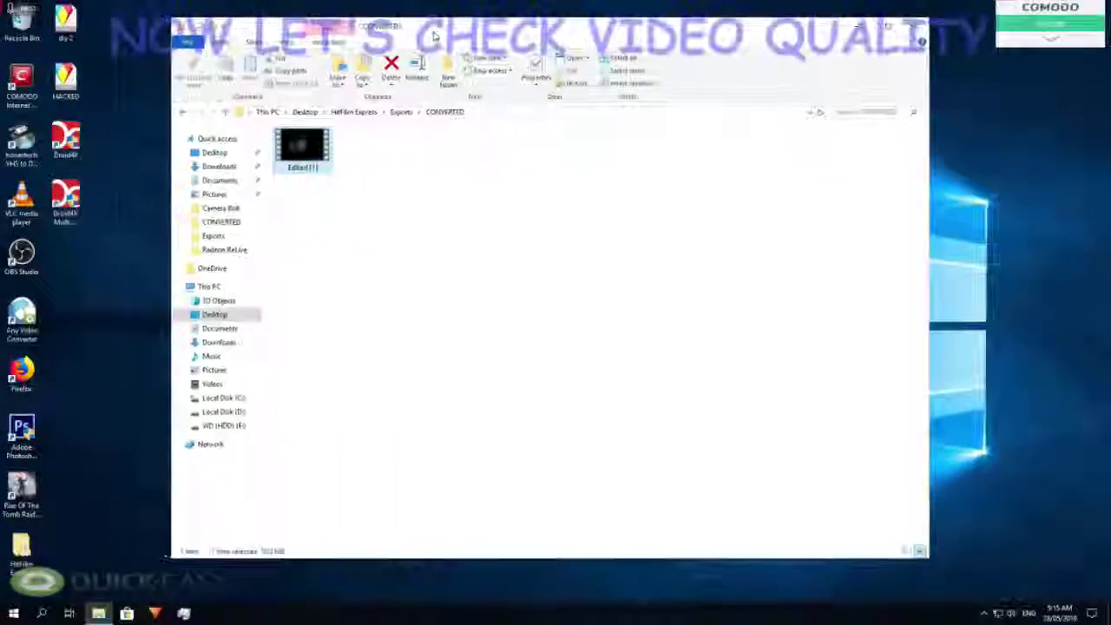
- Move the CONVERTED folder window to the edge of the desktop and narrow it to roughly half its width
left_click_drag(434, 34, 263, 40)
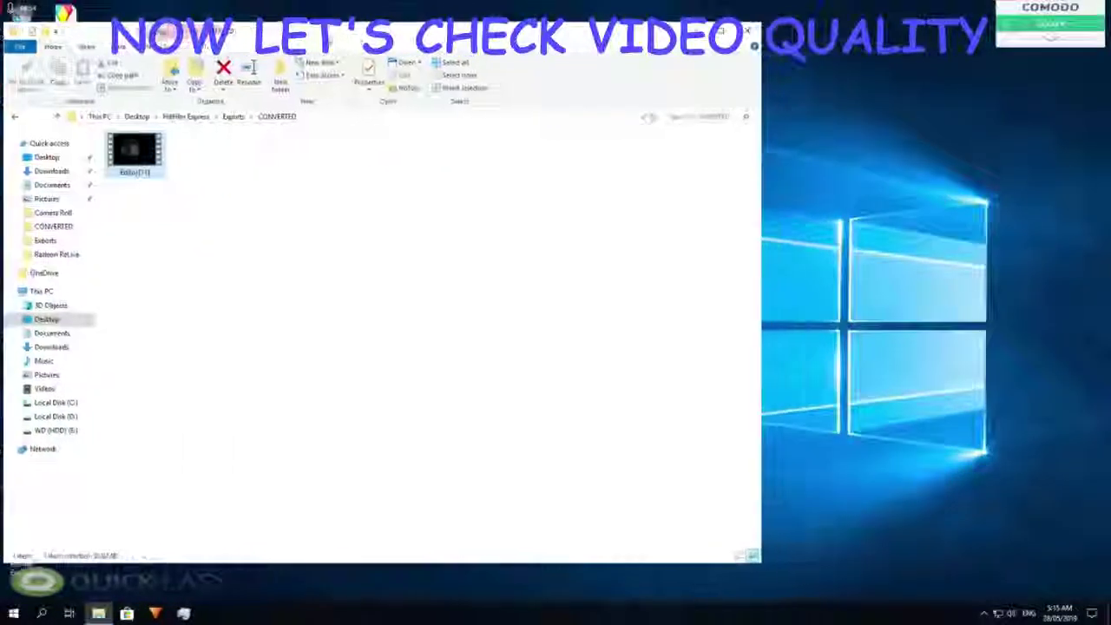
left_click_drag(762, 192, 399, 193)
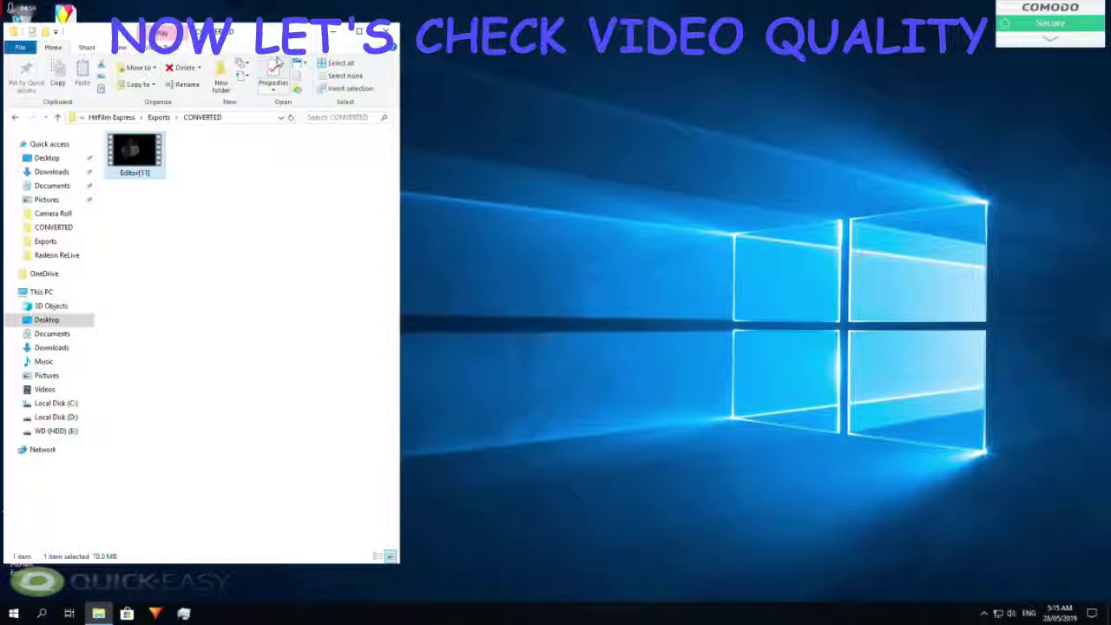
- Nudge the CONVERTED folder window clear of the desktop edge and place a new File Explorer window beside it
left_click_drag(337, 31, 357, 29)
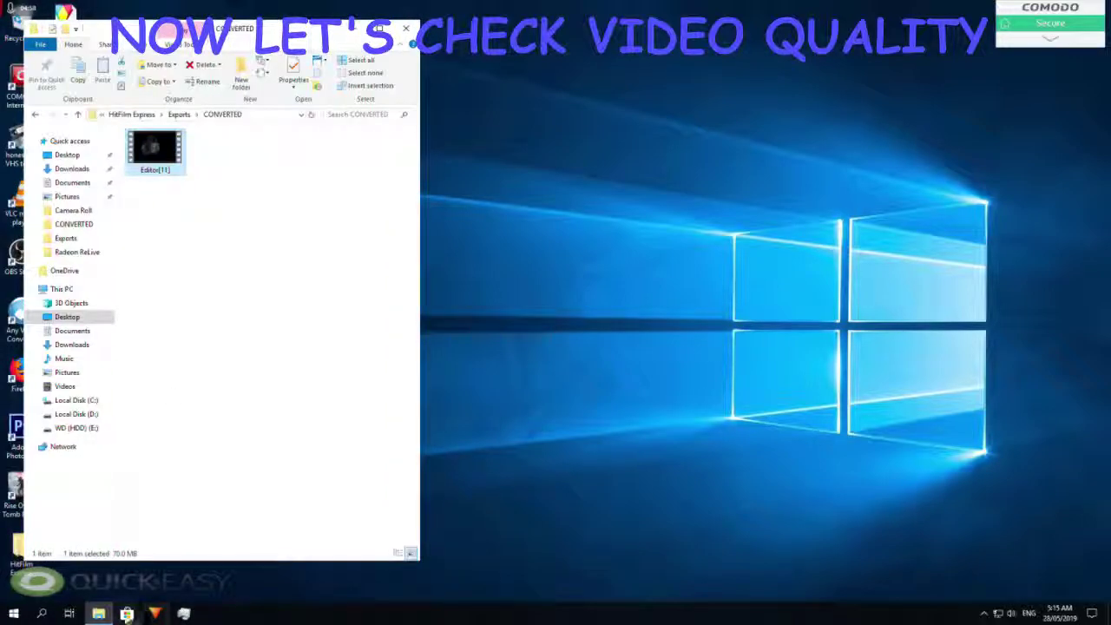
right_click(98, 613)
left_click(66, 551)
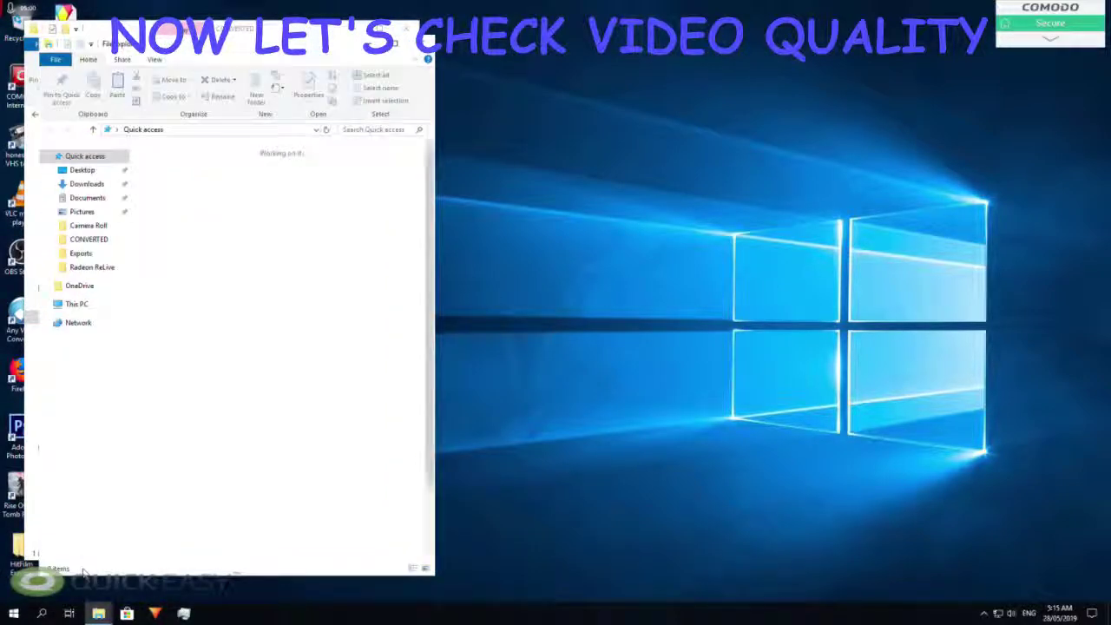
left_click_drag(243, 41, 679, 25)
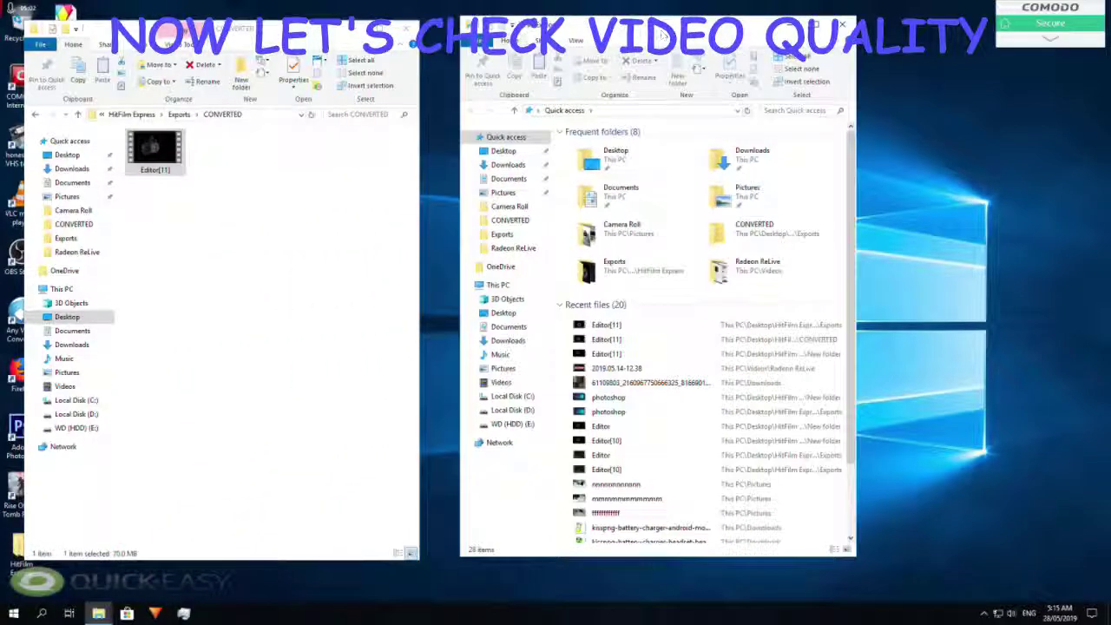
- Open the Exports folder inside HitFilm Express on the Desktop in the new window and widen that window
left_click(503, 151)
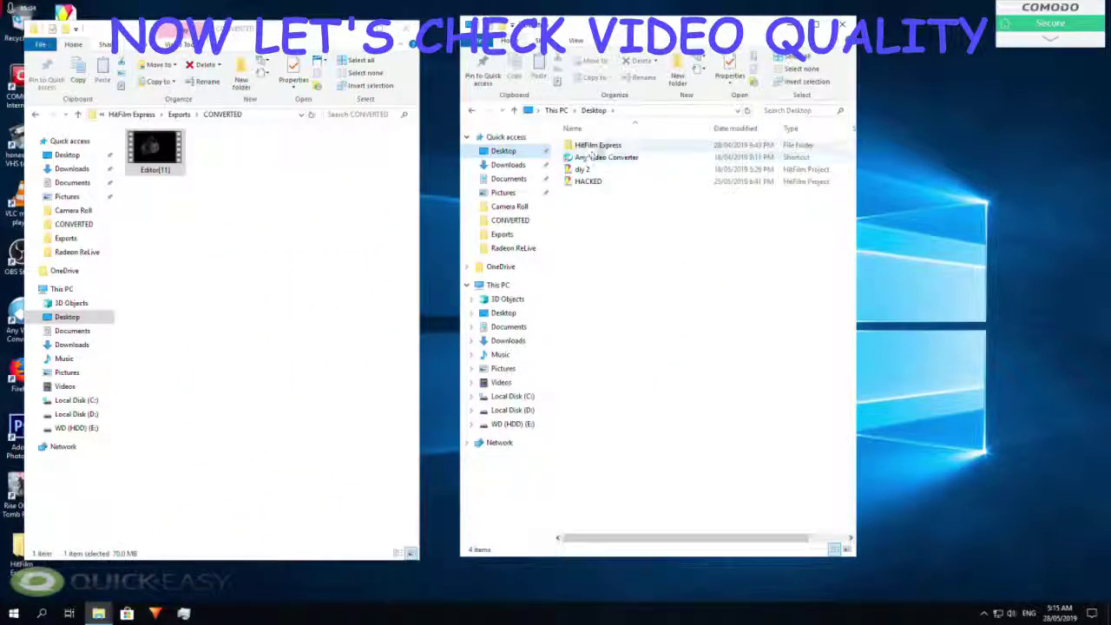
double_click(595, 144)
double_click(595, 144)
left_click_drag(856, 265, 1075, 230)
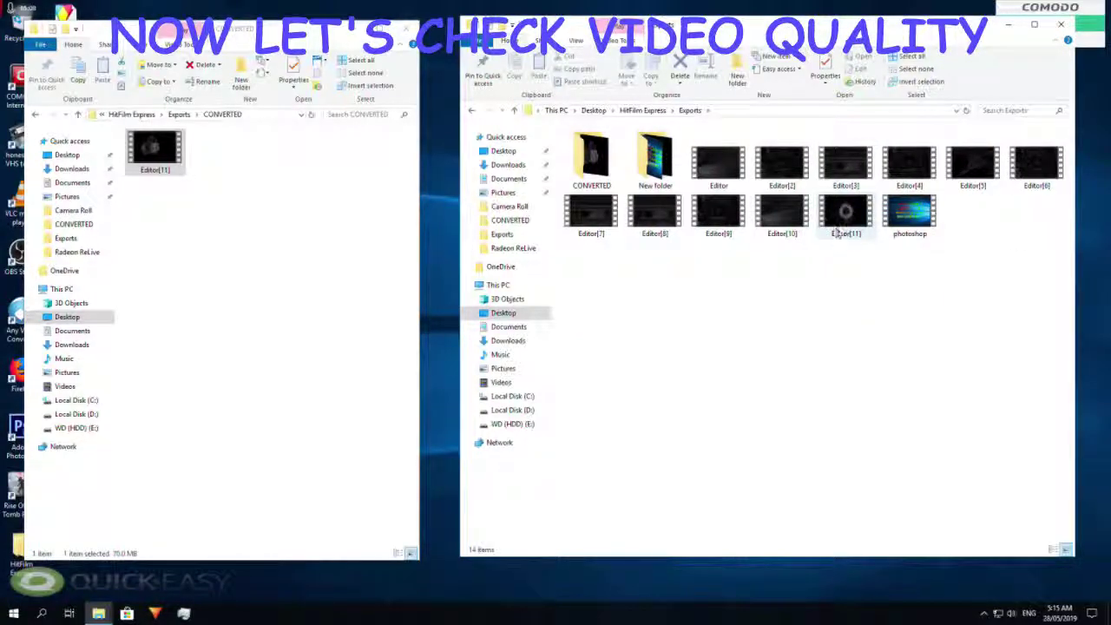
- Check the file size of the original Editor[11] video in its properties, then close them
right_click(841, 224)
left_click(876, 439)
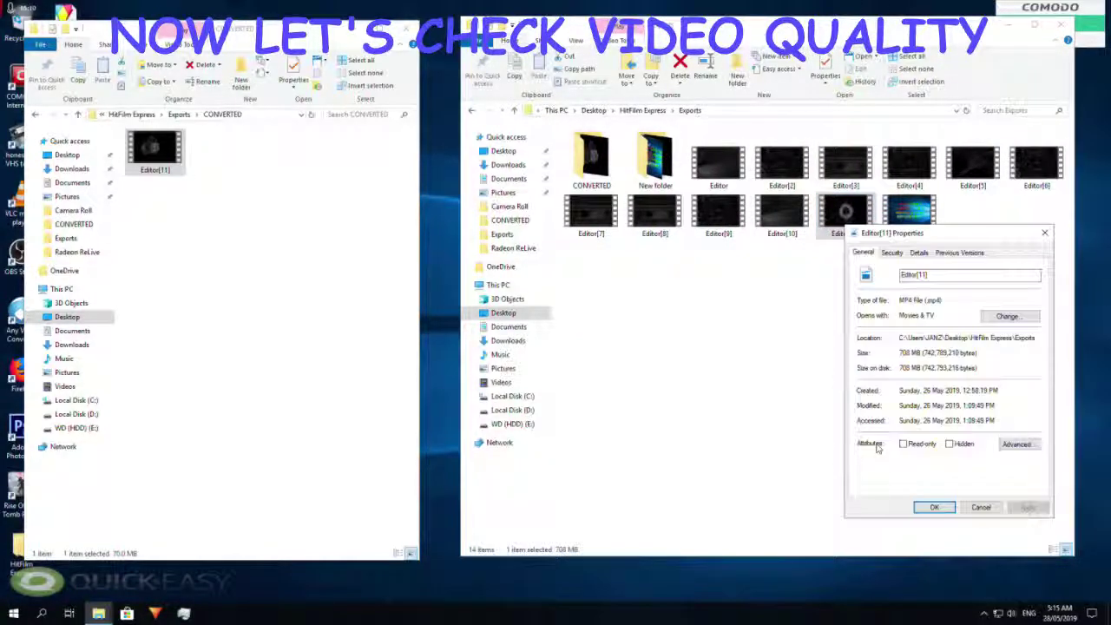
left_click_drag(943, 235, 604, 99)
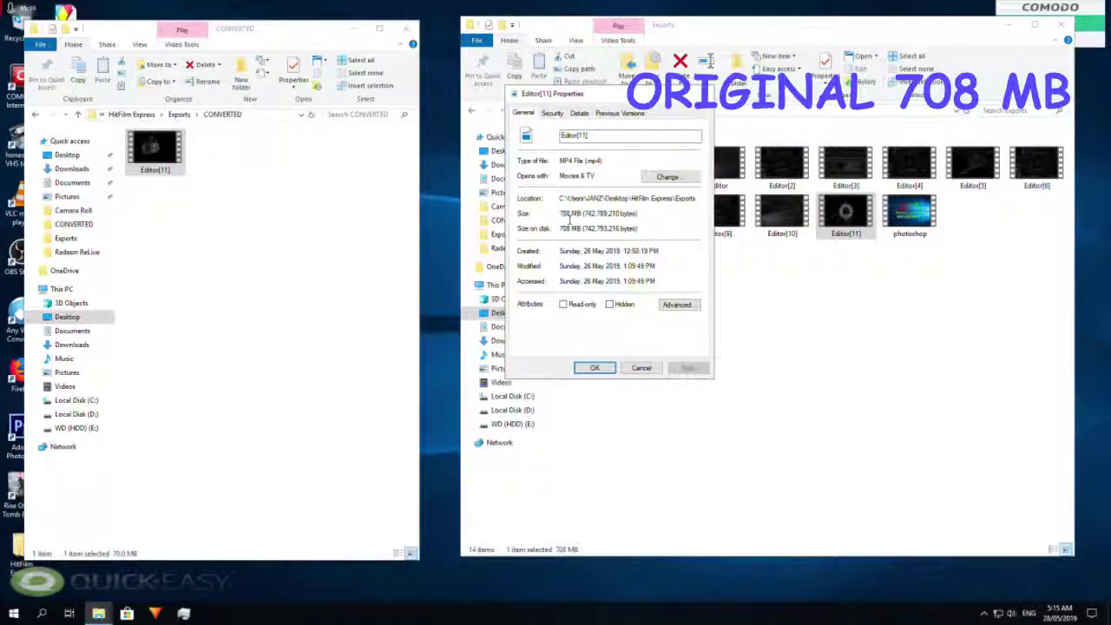
left_click(706, 93)
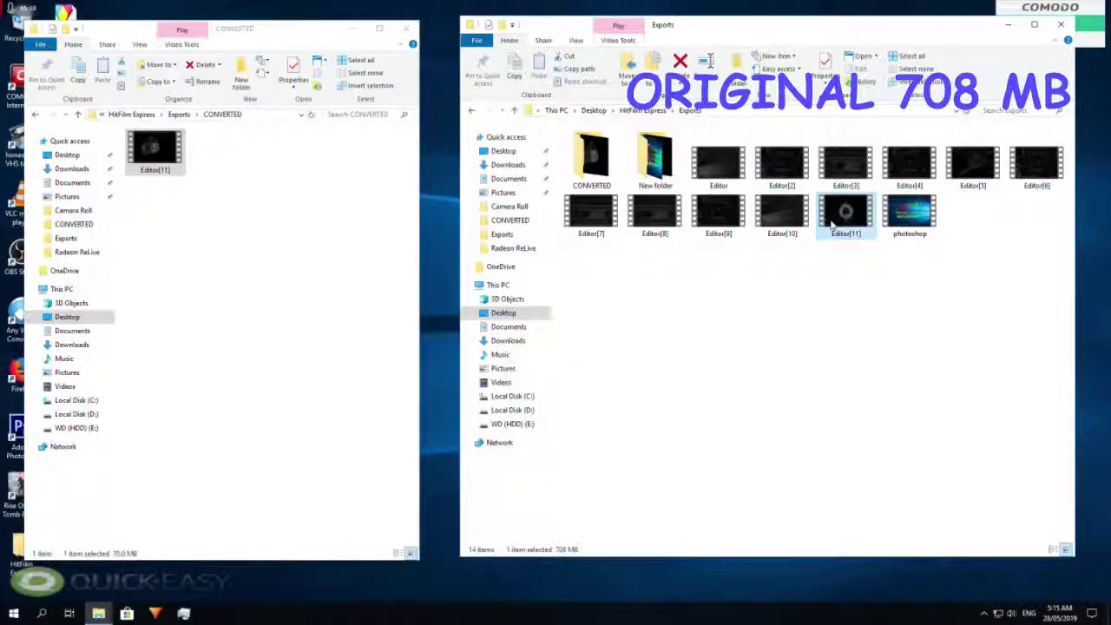
- Open the original Editor[11] video from Exports with VLC media player and fit its window beside the CONVERTED folder window
right_click(832, 225)
mouse_move(873, 300)
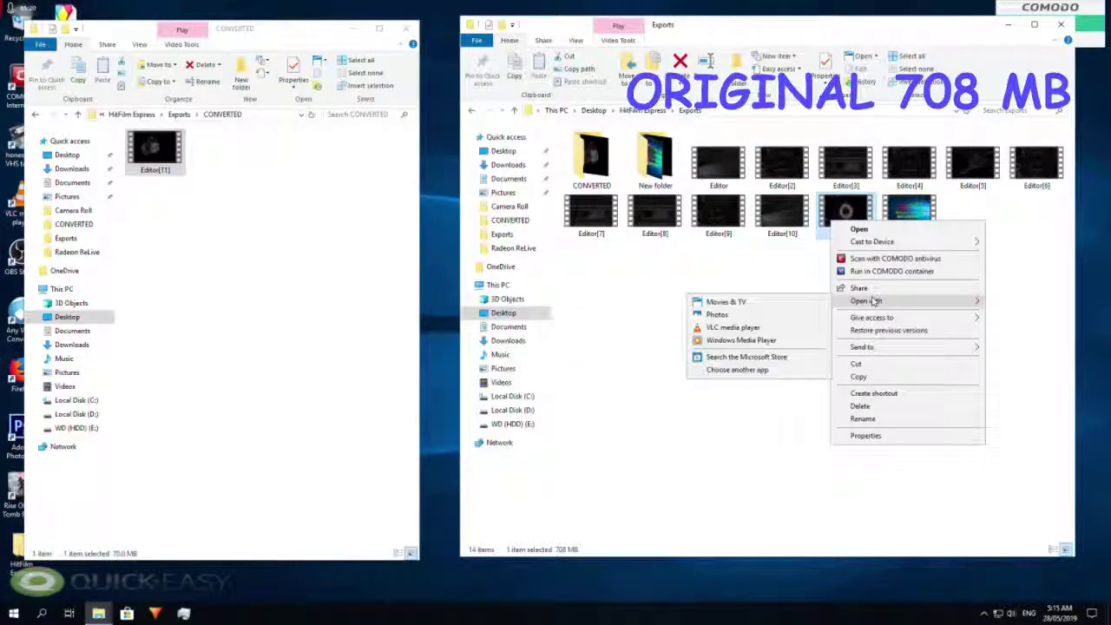
left_click(736, 329)
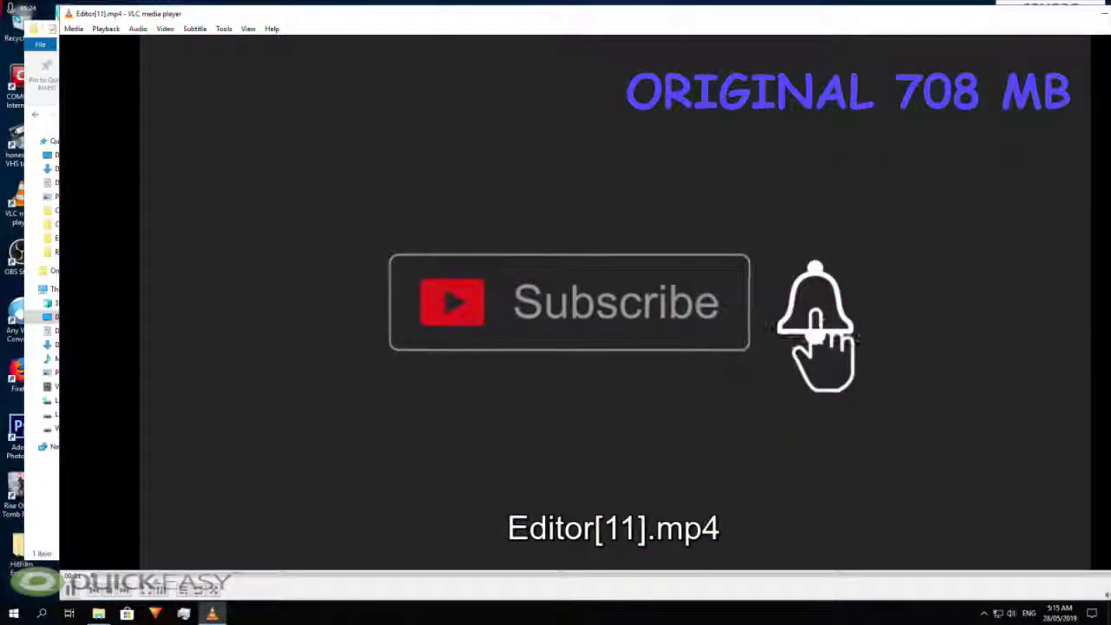
left_click_drag(59, 164, 524, 117)
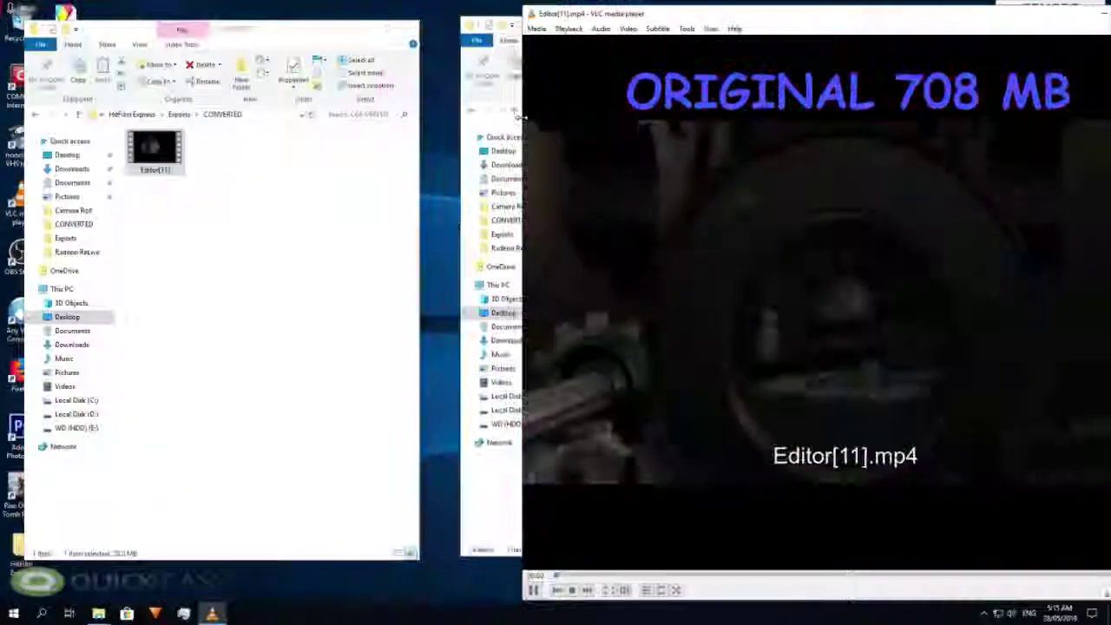
left_click_drag(818, 14, 750, 15)
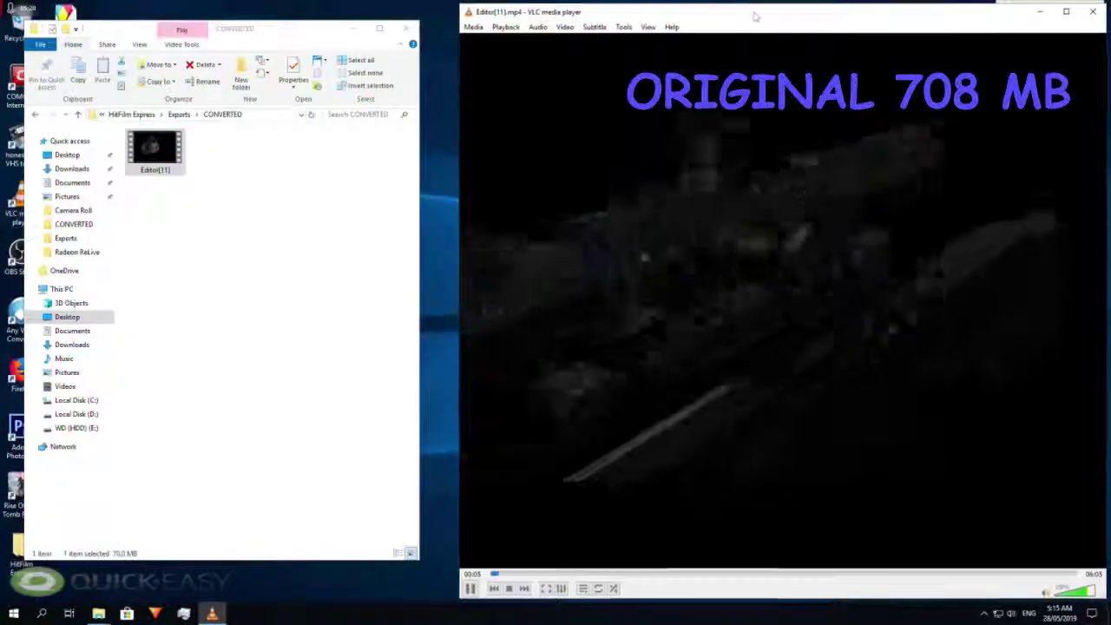
left_click_drag(464, 101, 537, 101)
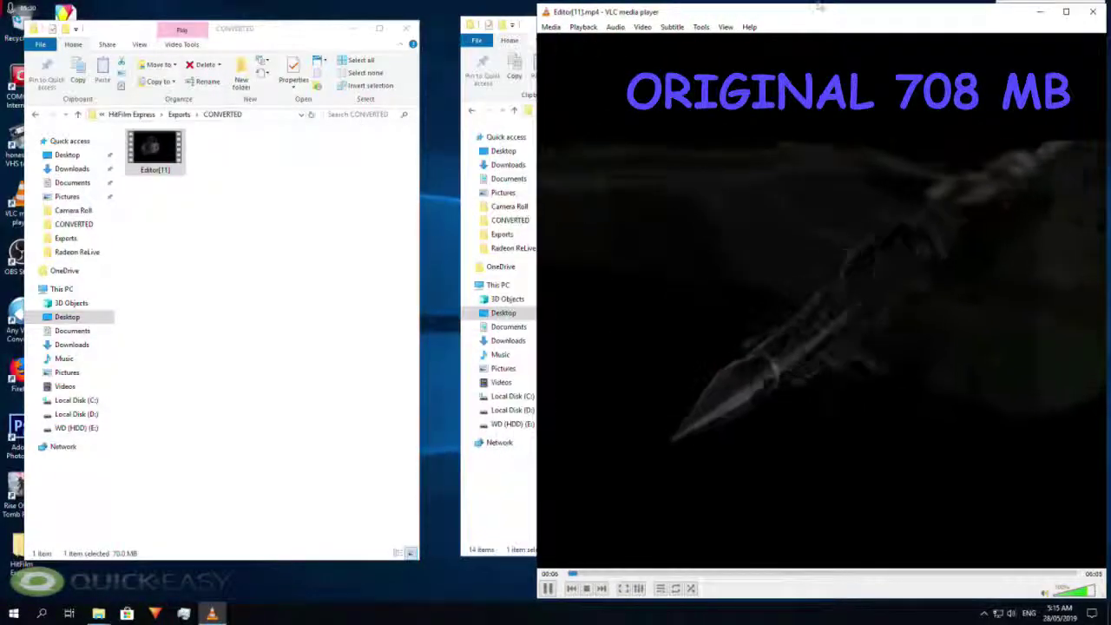
mouse_move(819, 7)
left_mouse_down()
mouse_move(819, 37)
mouse_move(820, 23)
left_mouse_up()
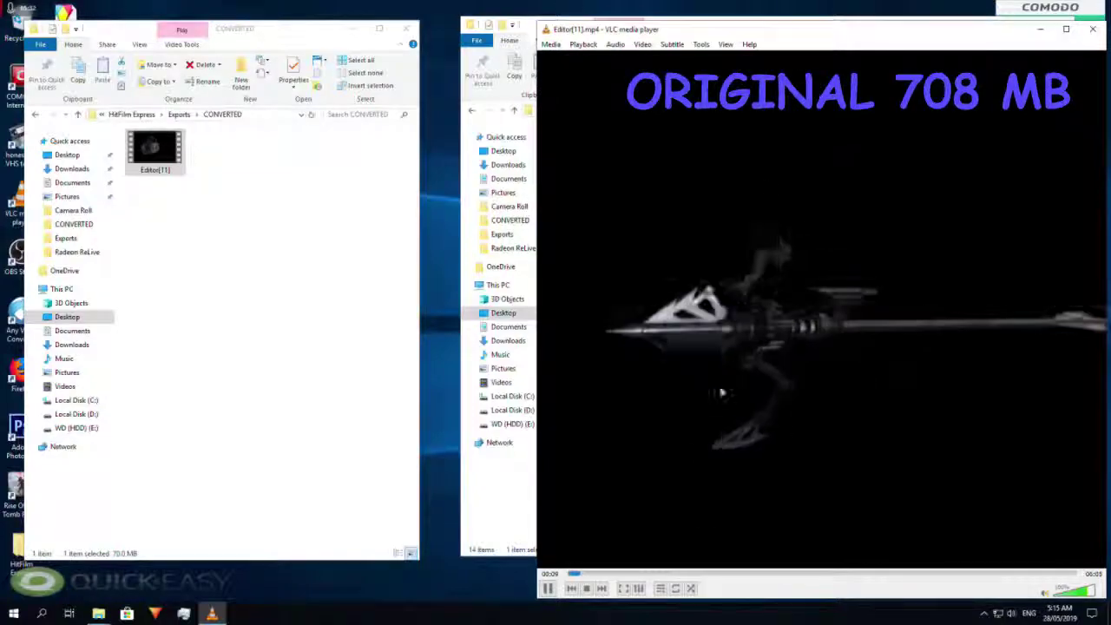
- Pause the original Editor[11] video and rewind it to the start
left_click(548, 591)
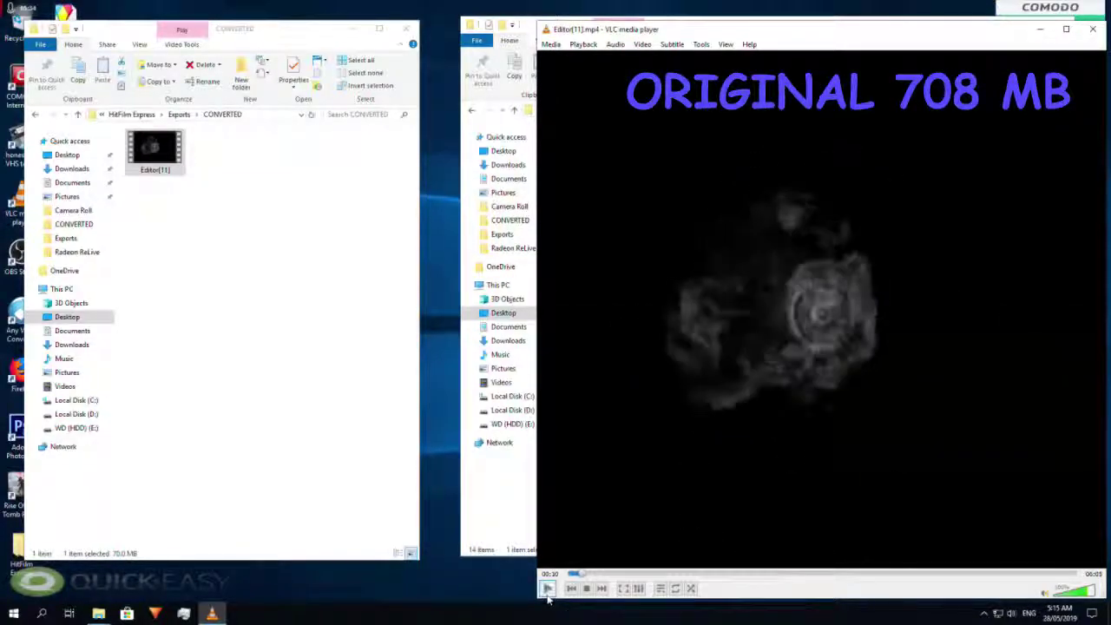
left_click_drag(584, 577, 550, 575)
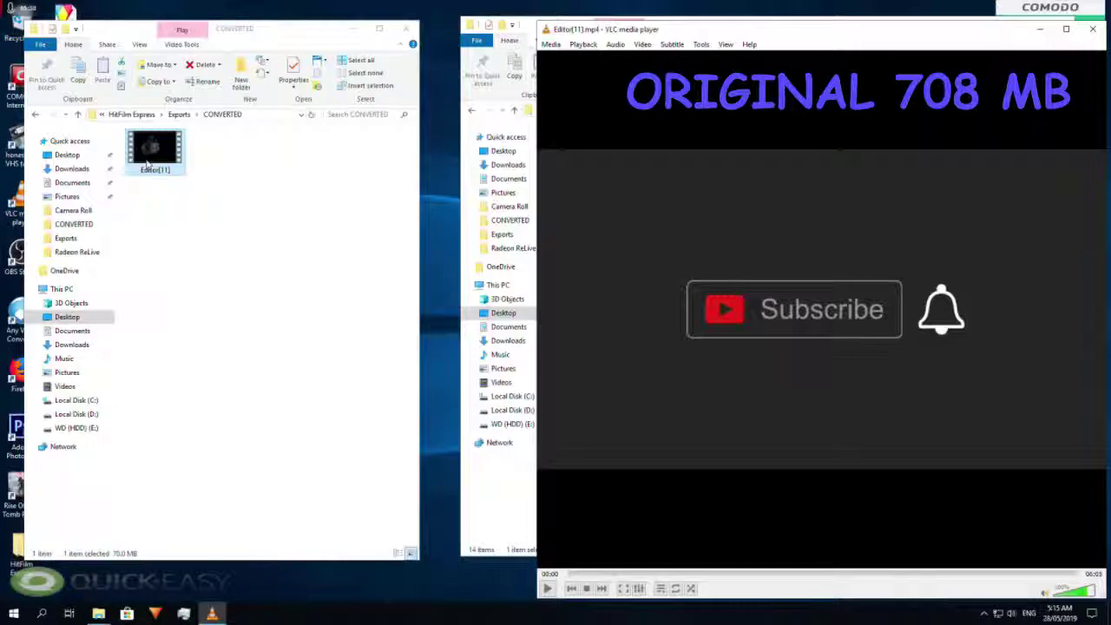
- Open the converted Editor[11] video with Windows Media Player and narrow its window until it clears the VLC window
right_click(147, 164)
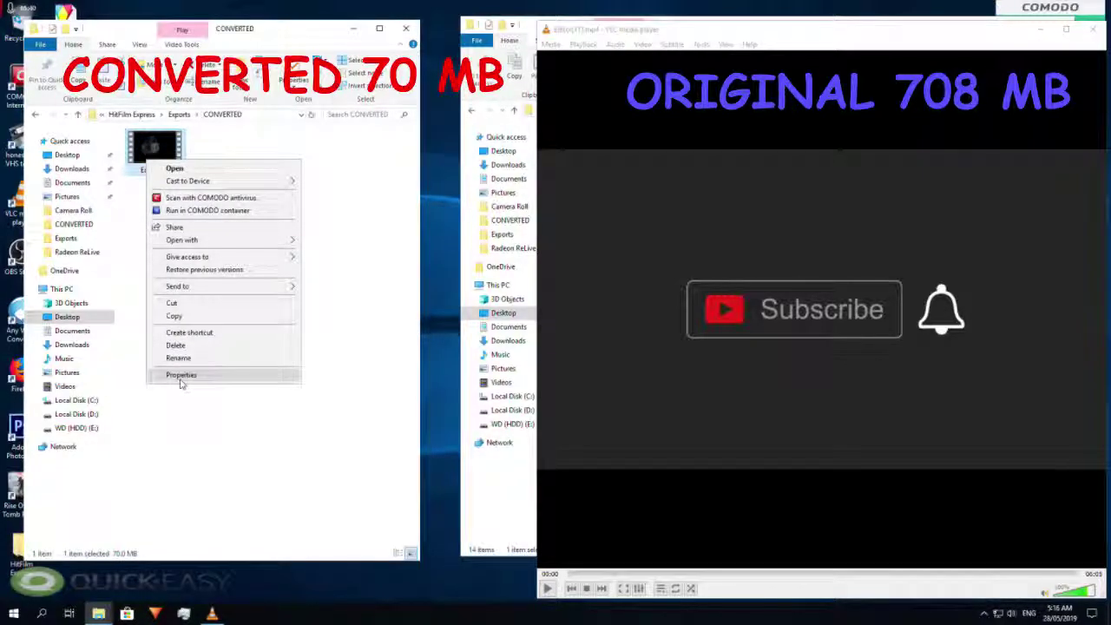
mouse_move(247, 247)
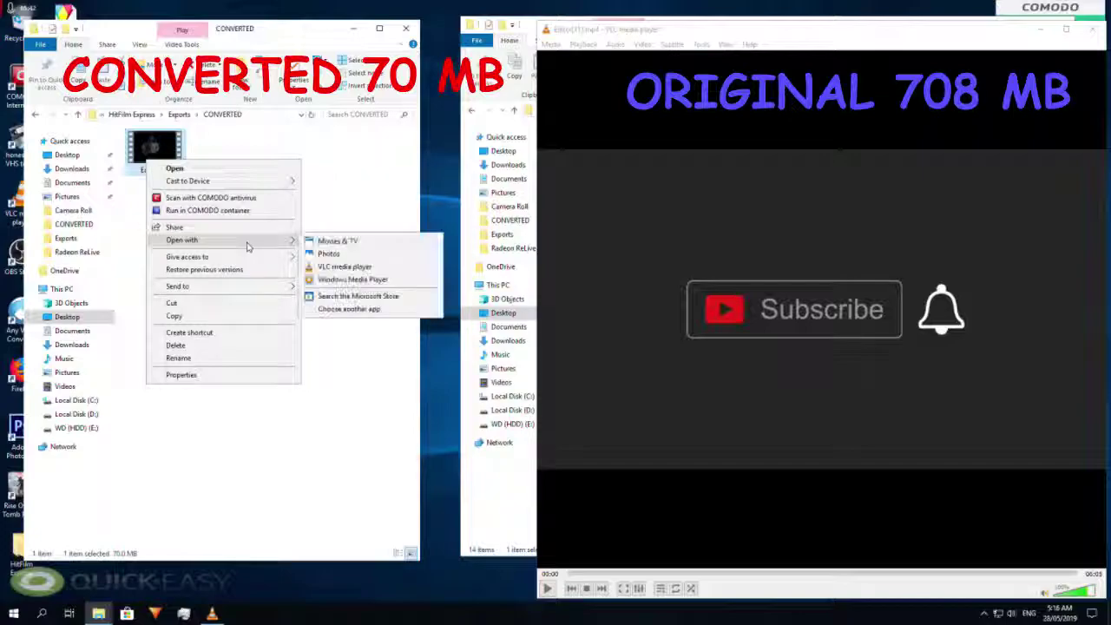
left_click(335, 280)
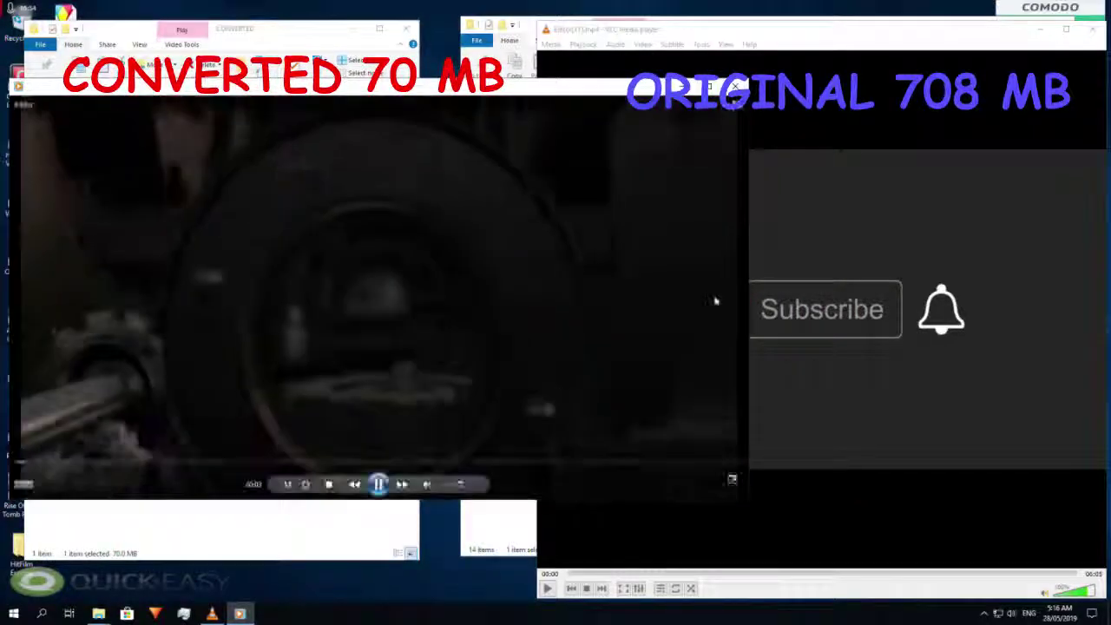
left_click_drag(737, 317, 519, 317)
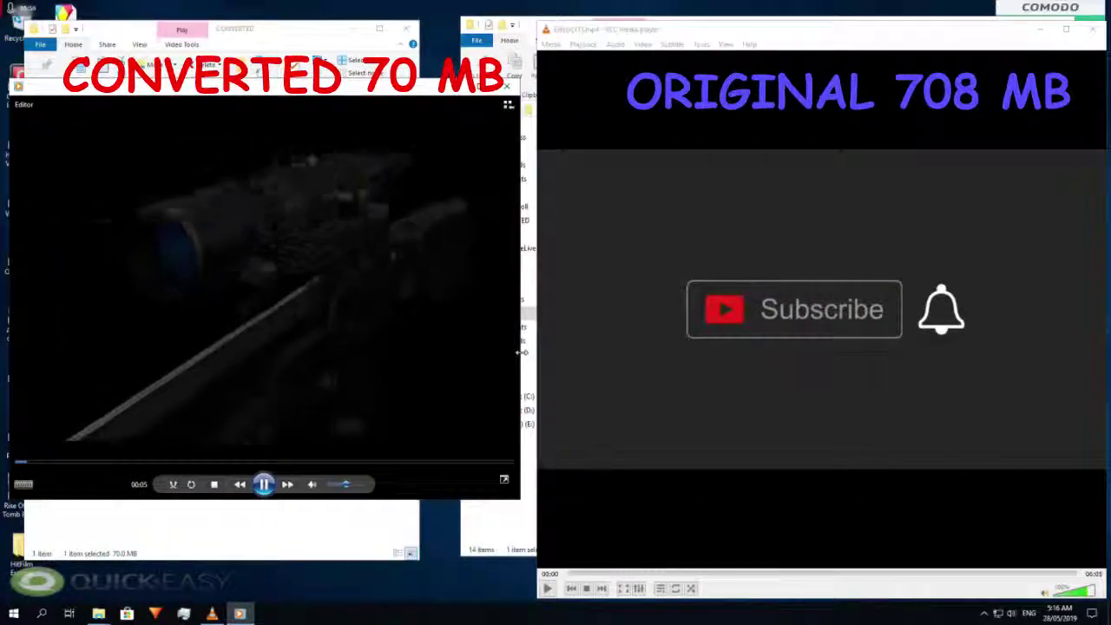
left_click(398, 531)
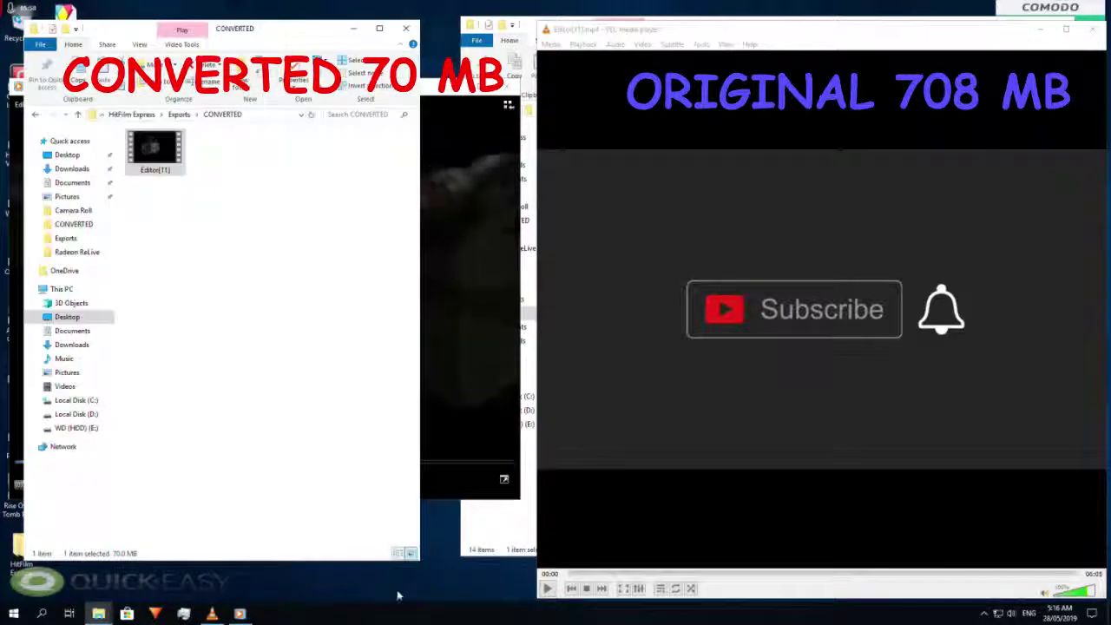
- Resize both player windows so they fill the desktop side by side, and stop playback of the converted video
left_click_drag(441, 499, 440, 601)
double_click(440, 601)
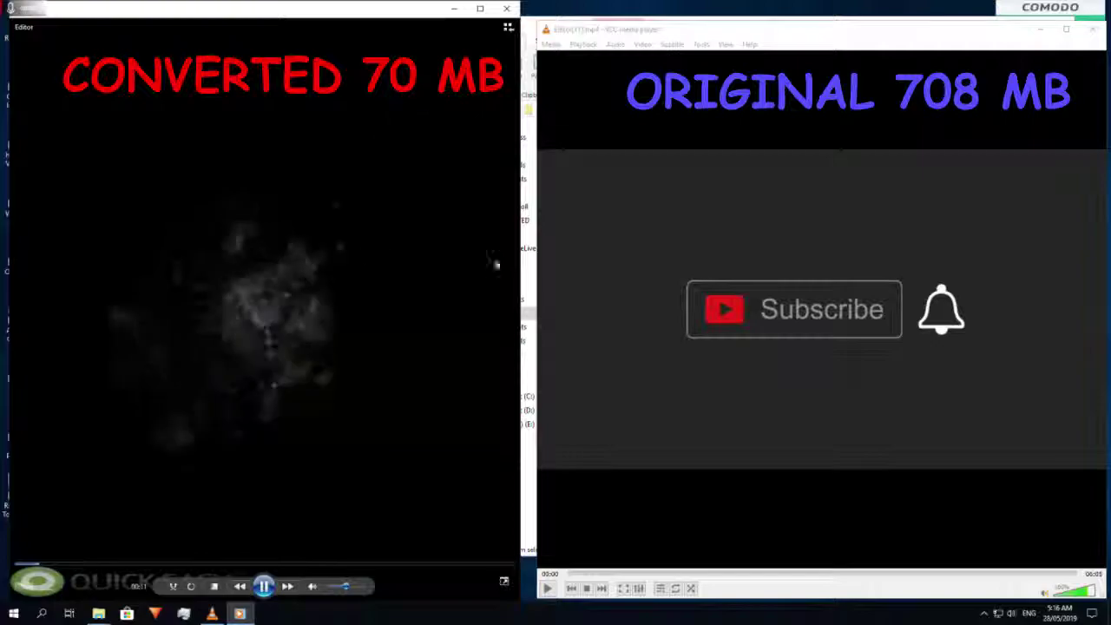
left_click_drag(538, 288, 593, 296)
left_click_drag(521, 310, 590, 329)
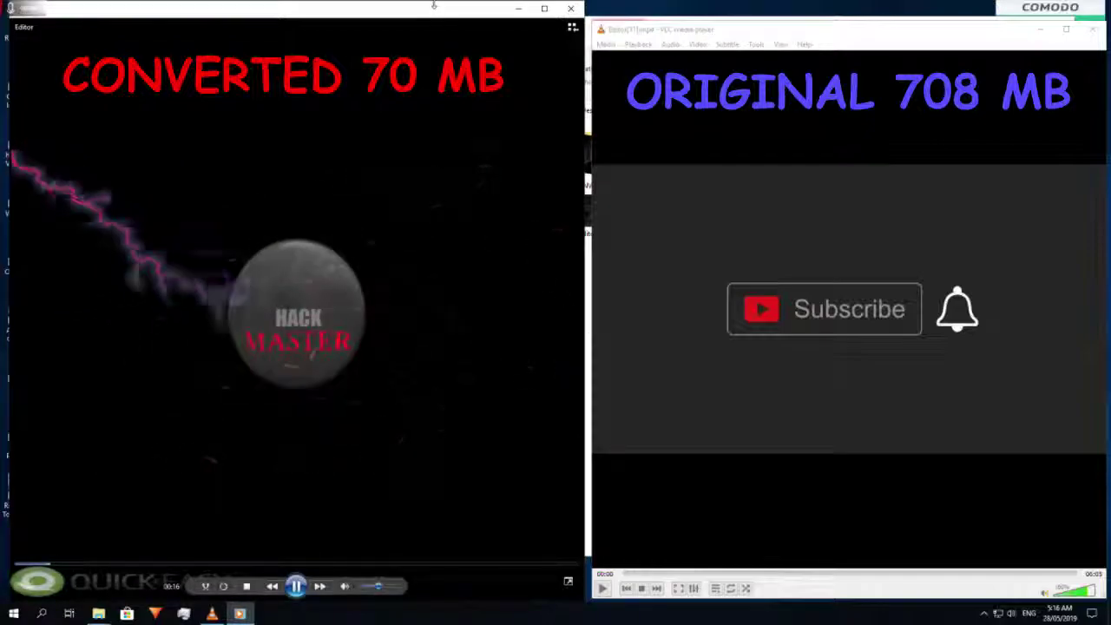
left_click_drag(438, 9, 432, 59)
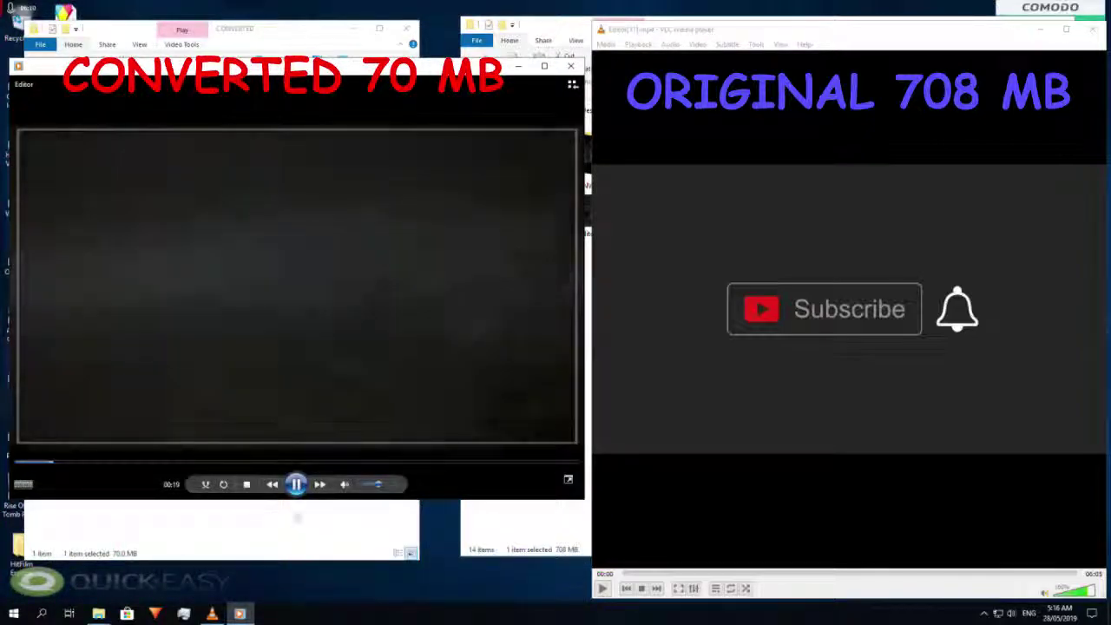
left_click(296, 485)
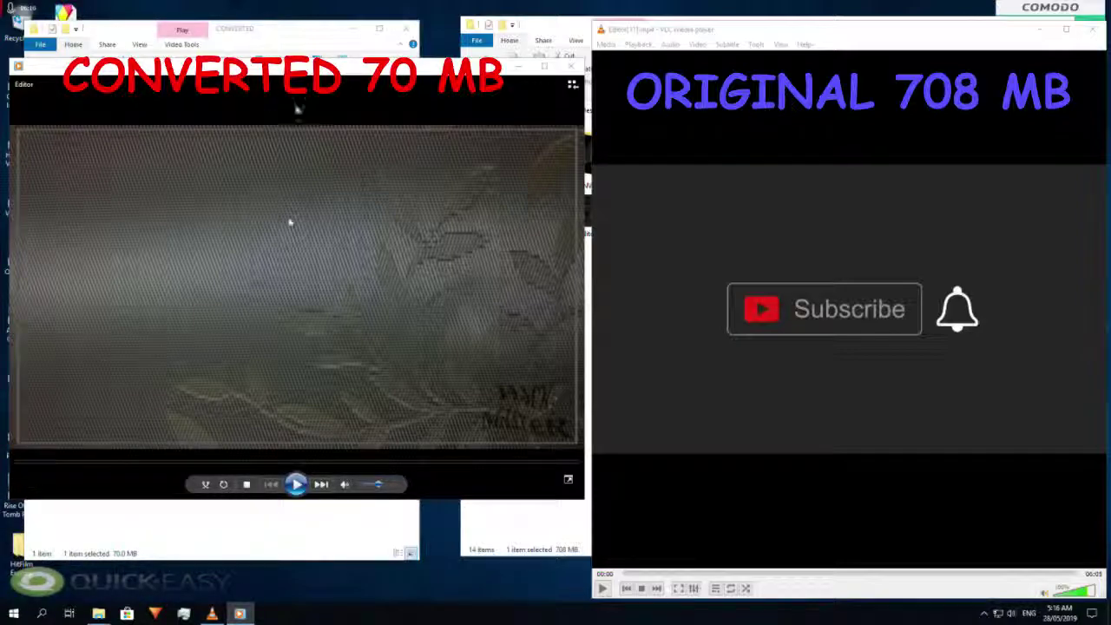
left_click_drag(292, 73, 259, 99)
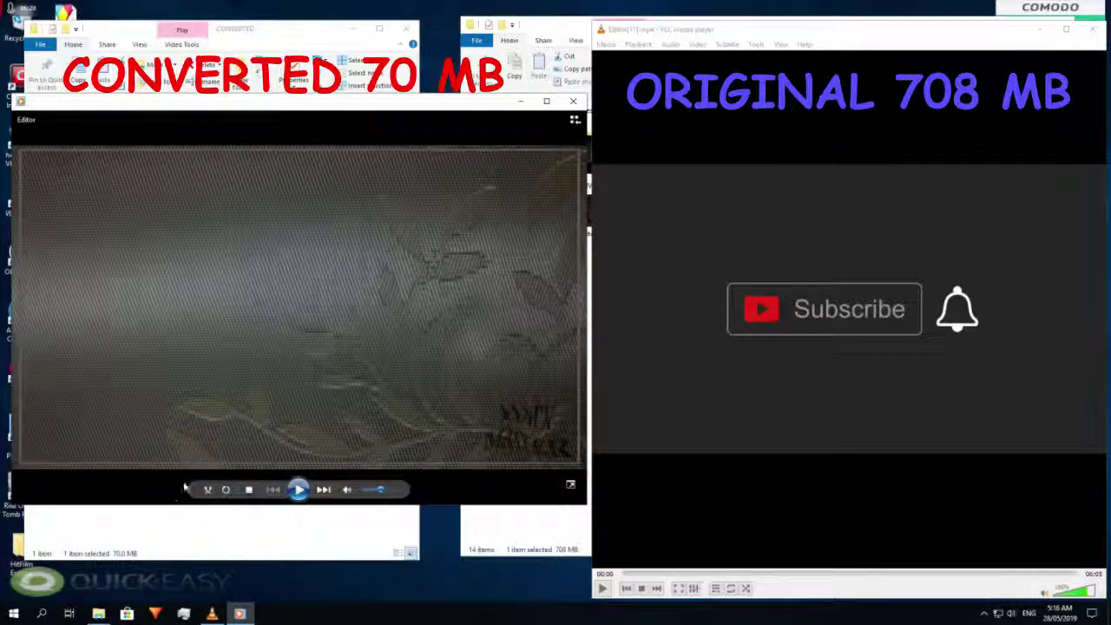
- Play the converted and original Editor[11] videos simultaneously to compare their picture quality
left_click(851, 384)
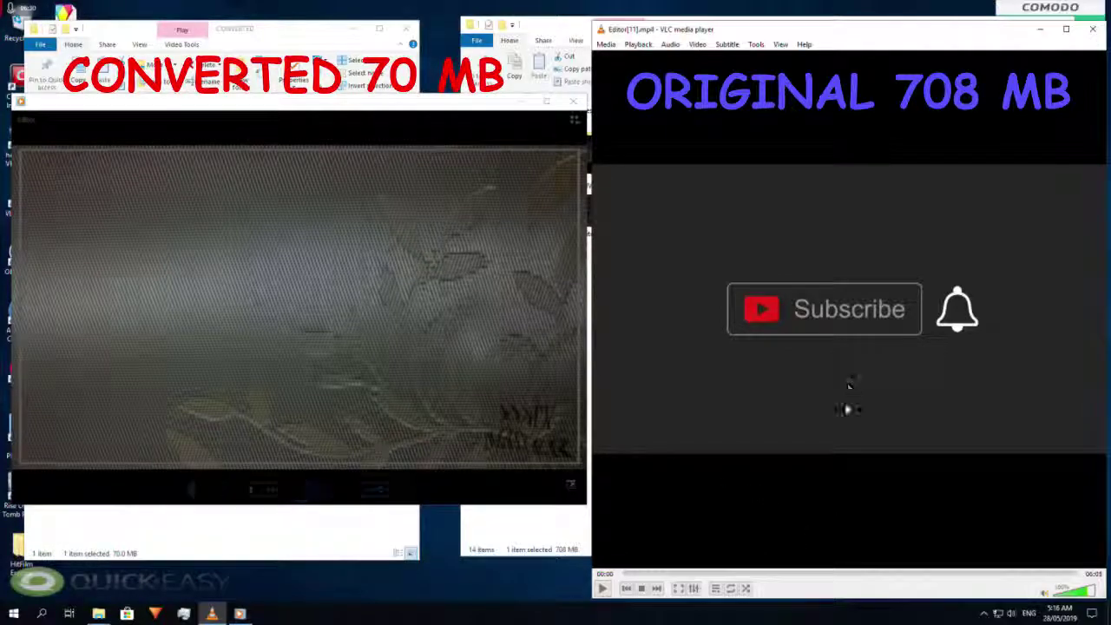
mouse_move(250, 480)
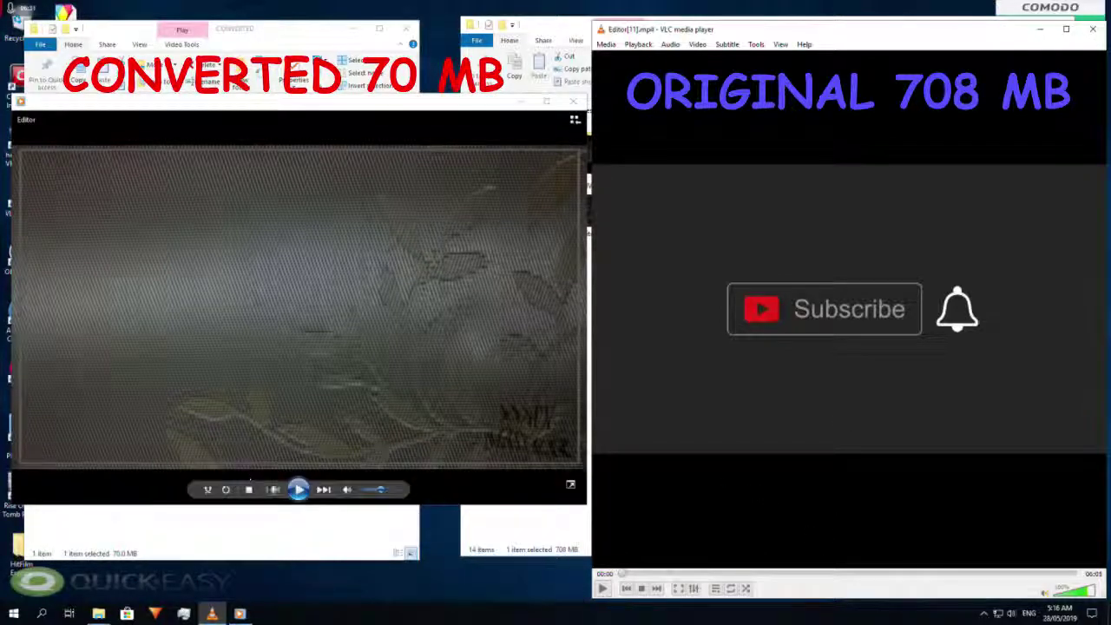
left_click(298, 491)
left_click(602, 589)
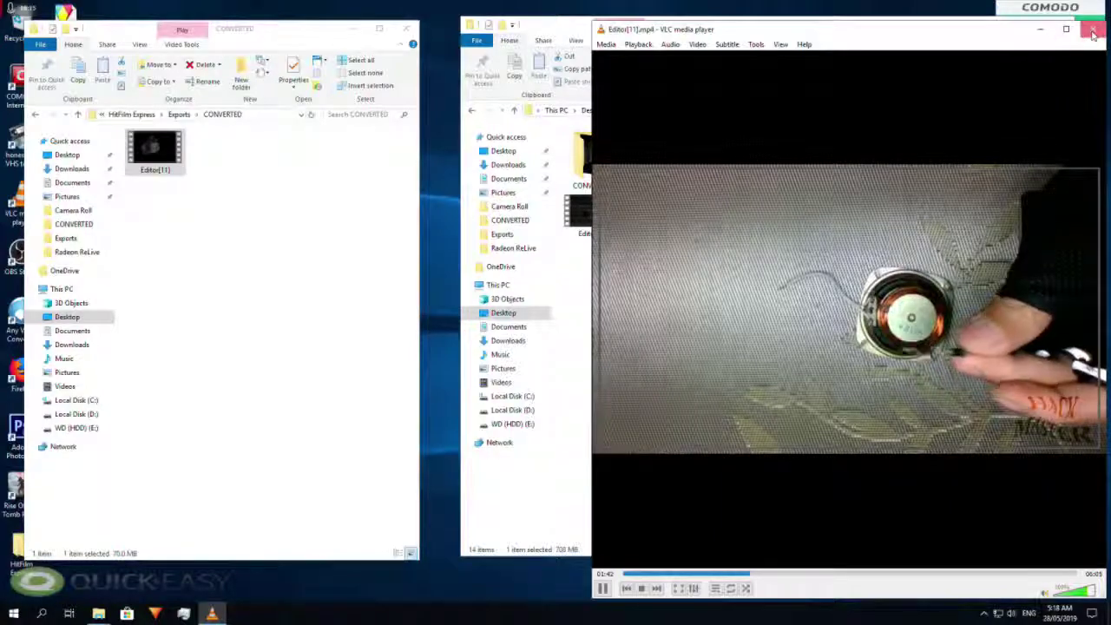
- Close VLC media player and both the Exports and CONVERTED folder windows, leaving the desktop clear
left_click(1093, 30)
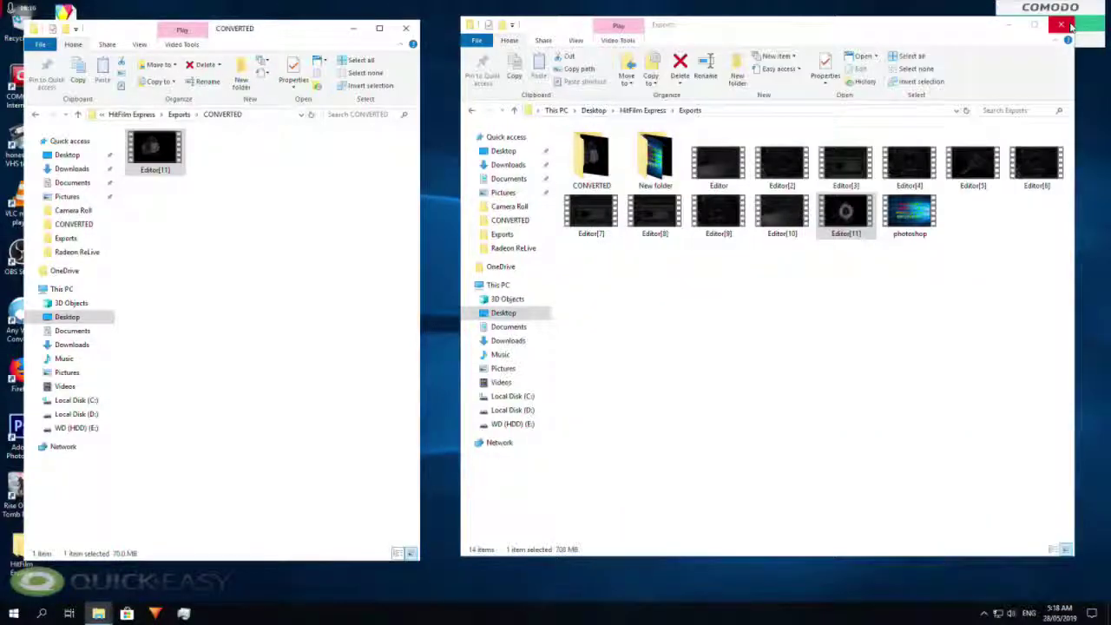
left_click(1094, 19)
left_click(407, 29)
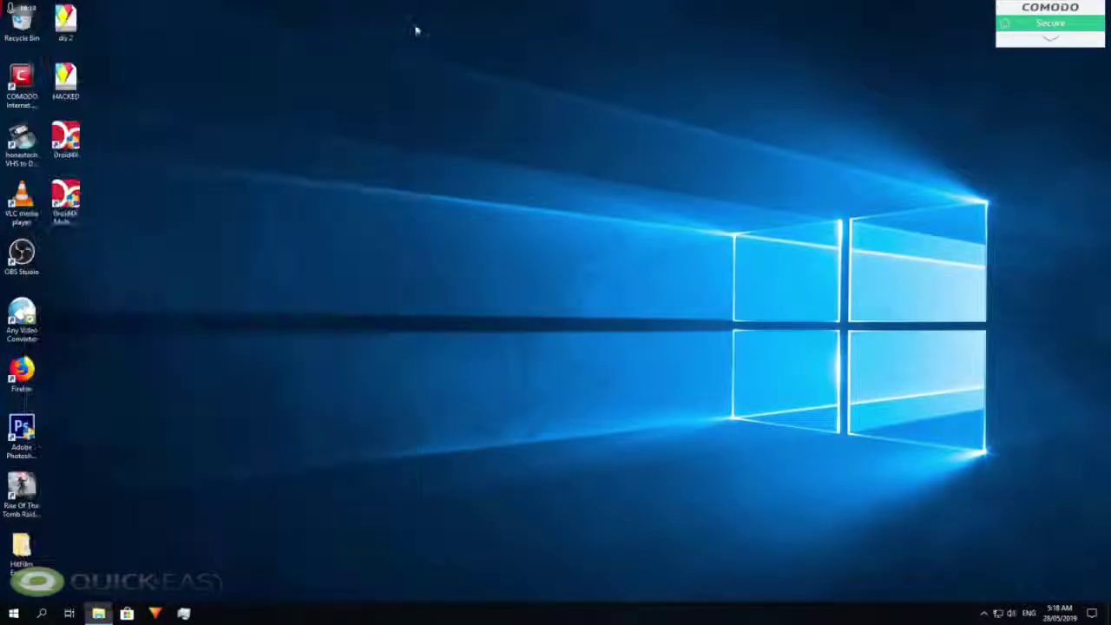
right_click(212, 277)
left_click(169, 507)
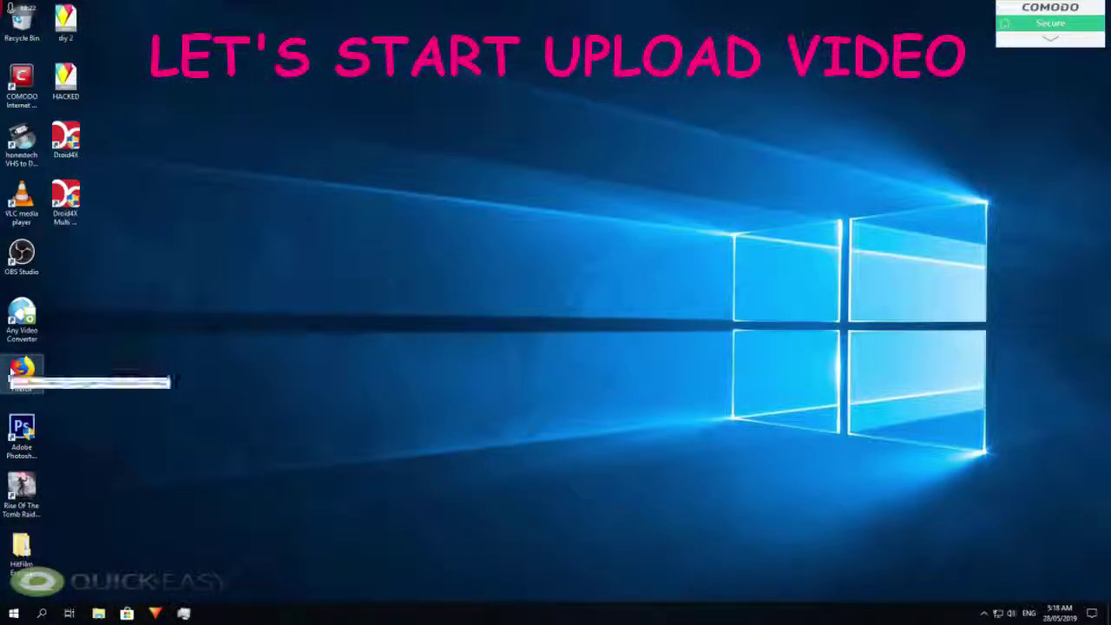
- Switch to Firefox, open youtube.com and sign in with the Google account
left_click(12, 372)
double_click(11, 372)
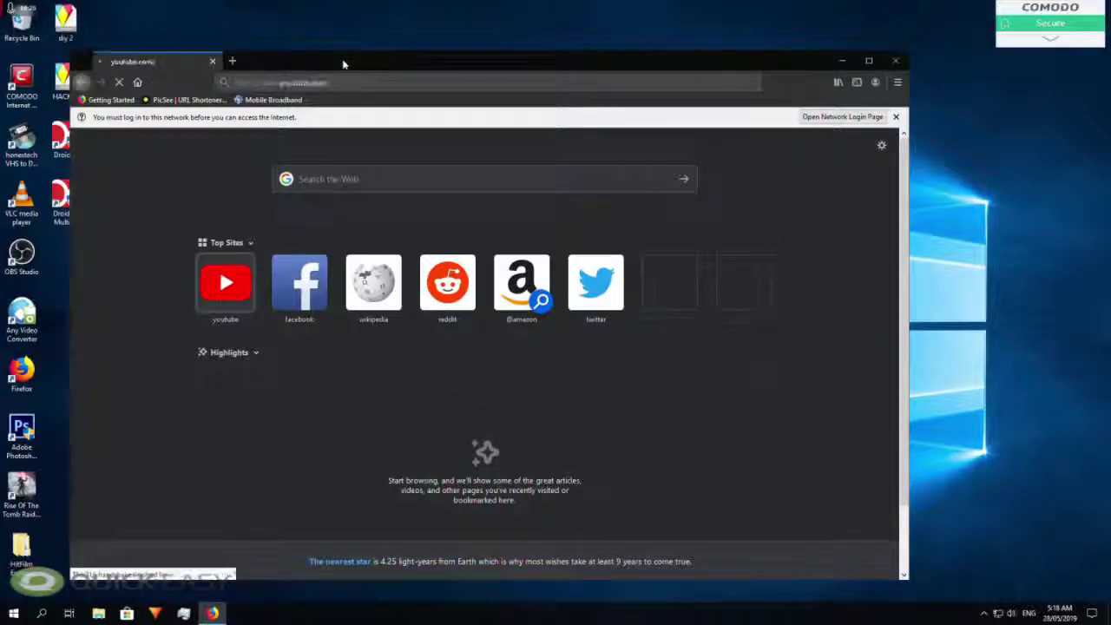
left_click_drag(342, 62, 402, 20)
left_click(926, 109)
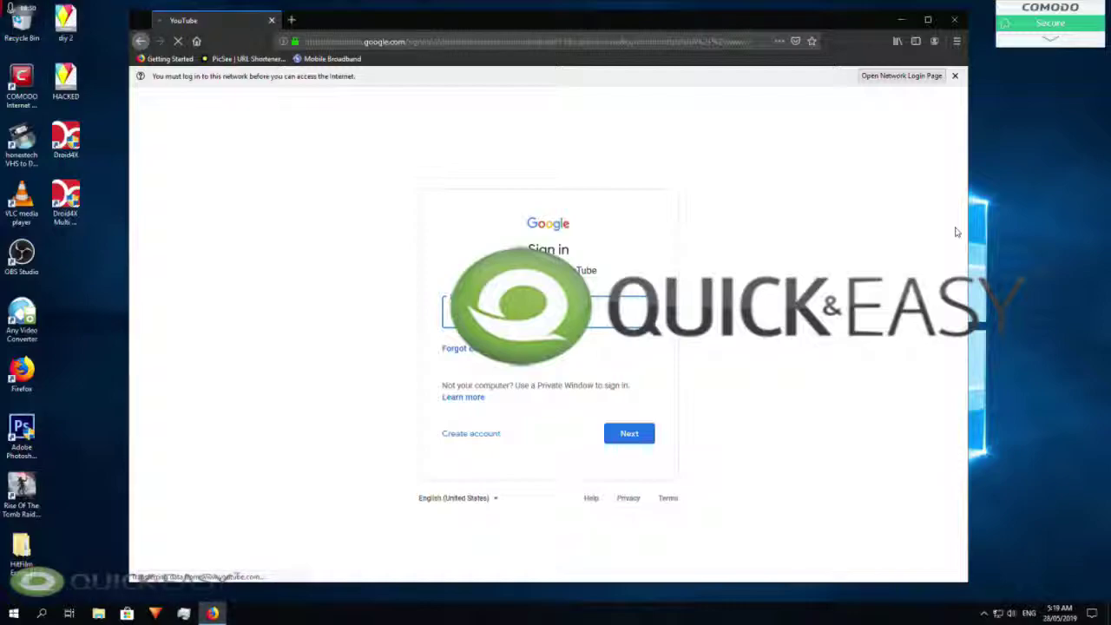
key("Return")
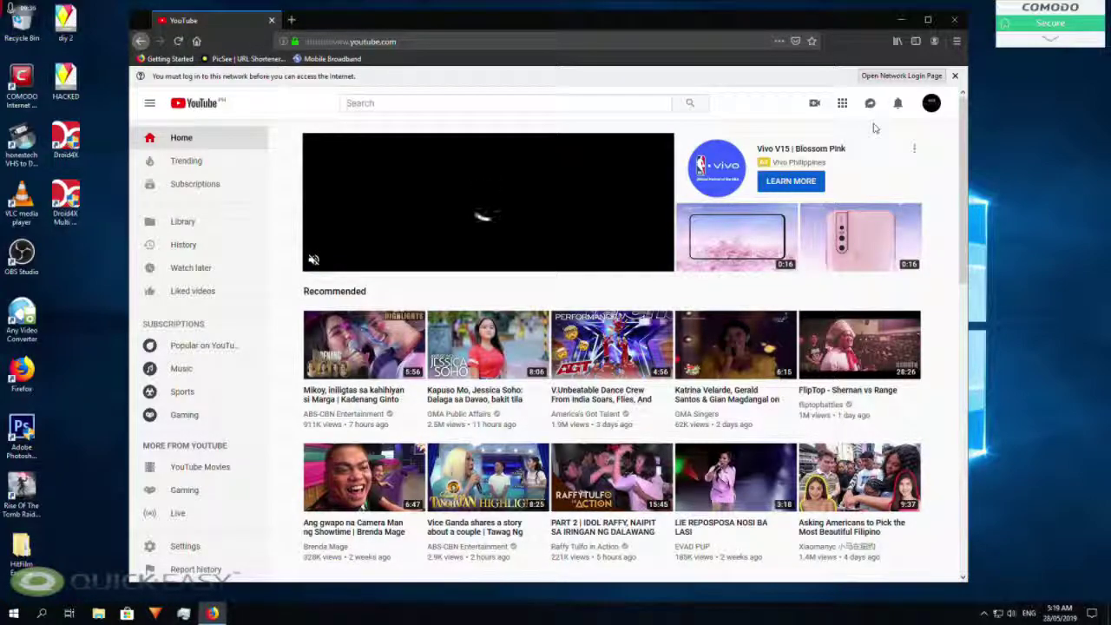
- Open YouTube's video upload page, dismiss the upload defaults banner and reposition the browser window on the desktop
left_click(815, 108)
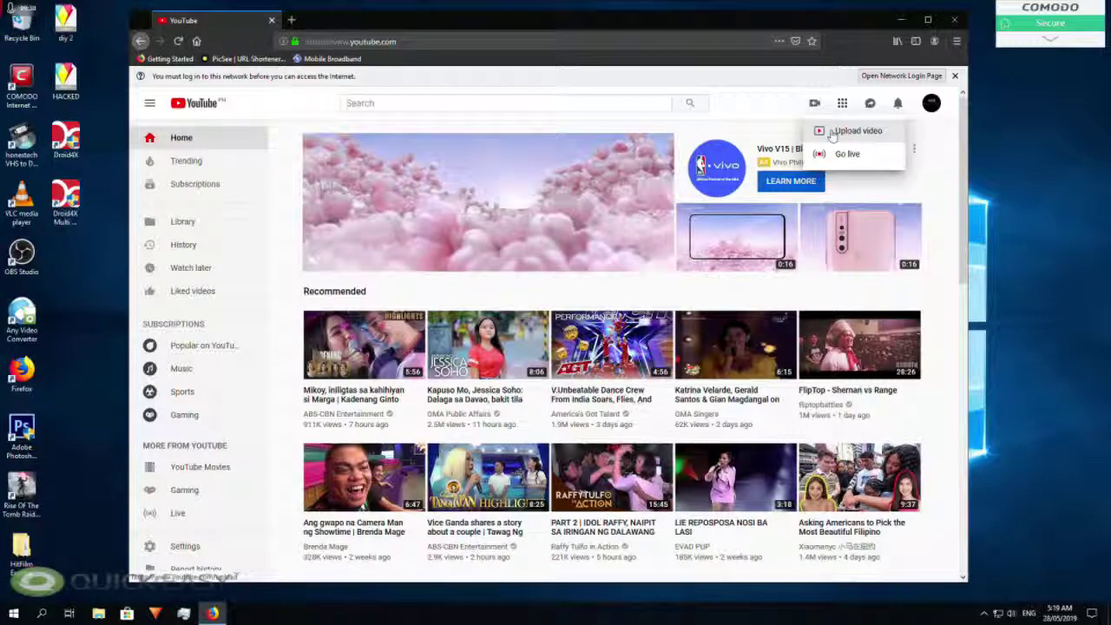
left_click(831, 132)
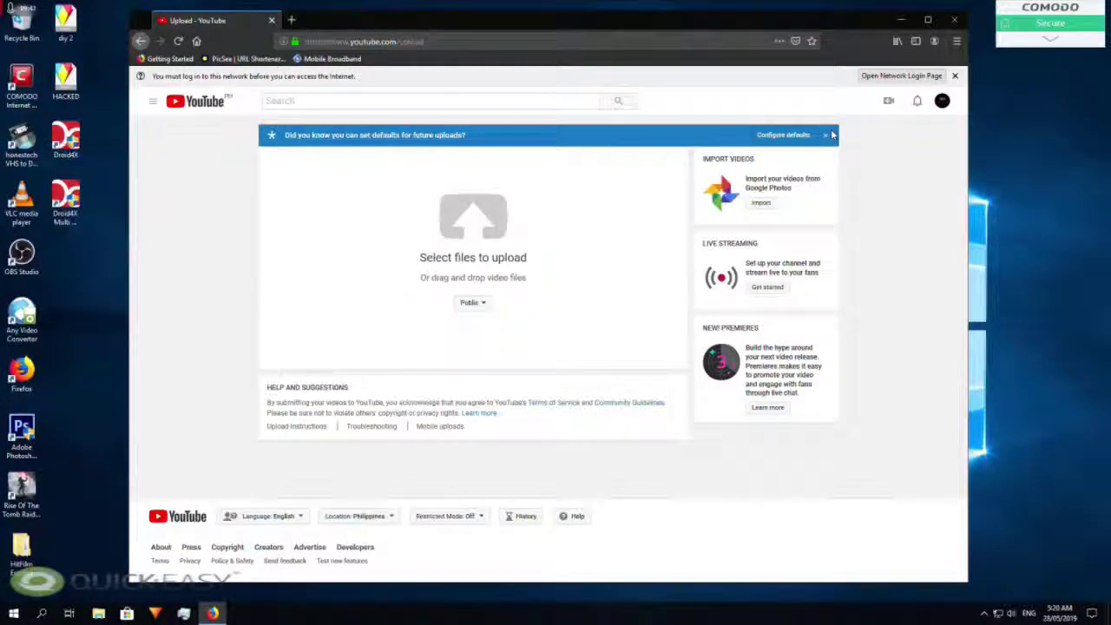
left_click(827, 137)
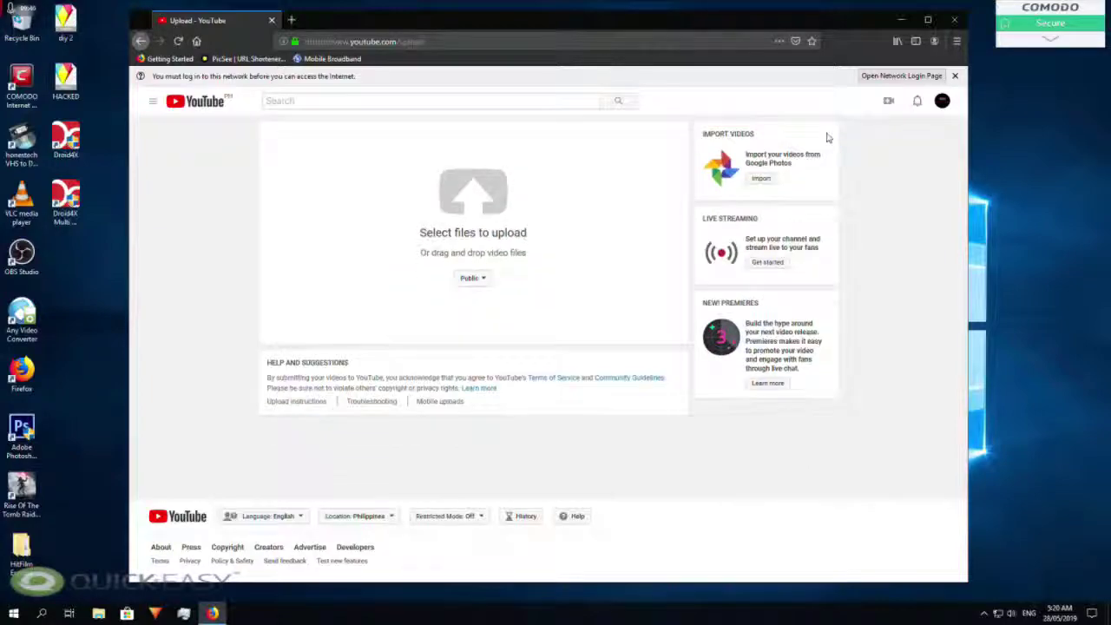
left_click_drag(519, 27, 580, 22)
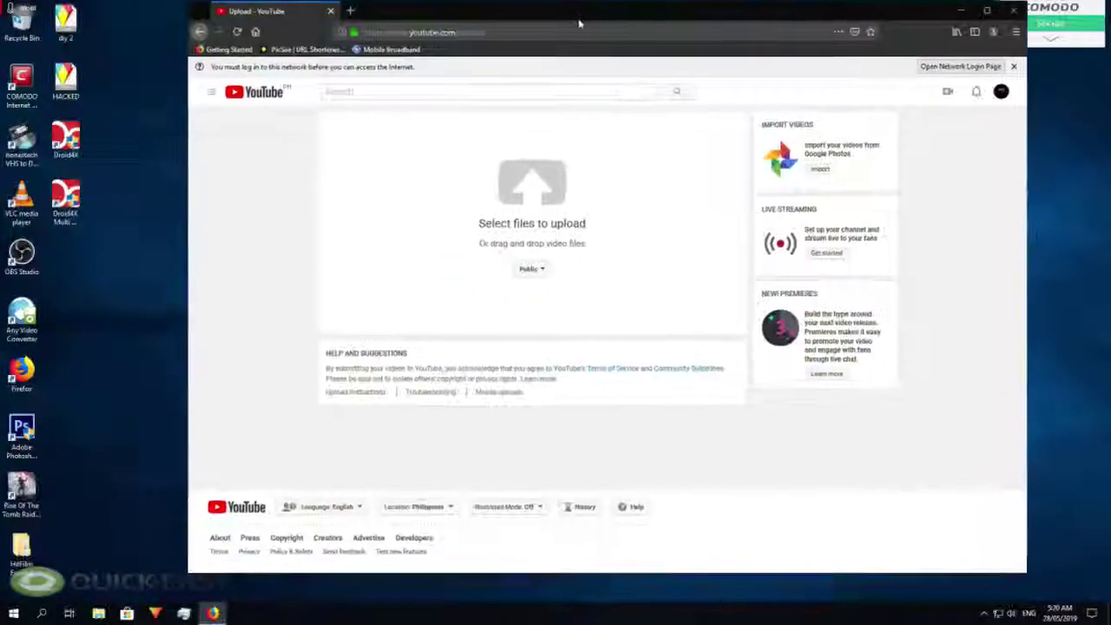
- Upload the converted Editor[11] video from the CONVERTED folder inside Desktop > HitFilm Express > Exports
left_click(536, 190)
left_click_drag(472, 22, 398, 83)
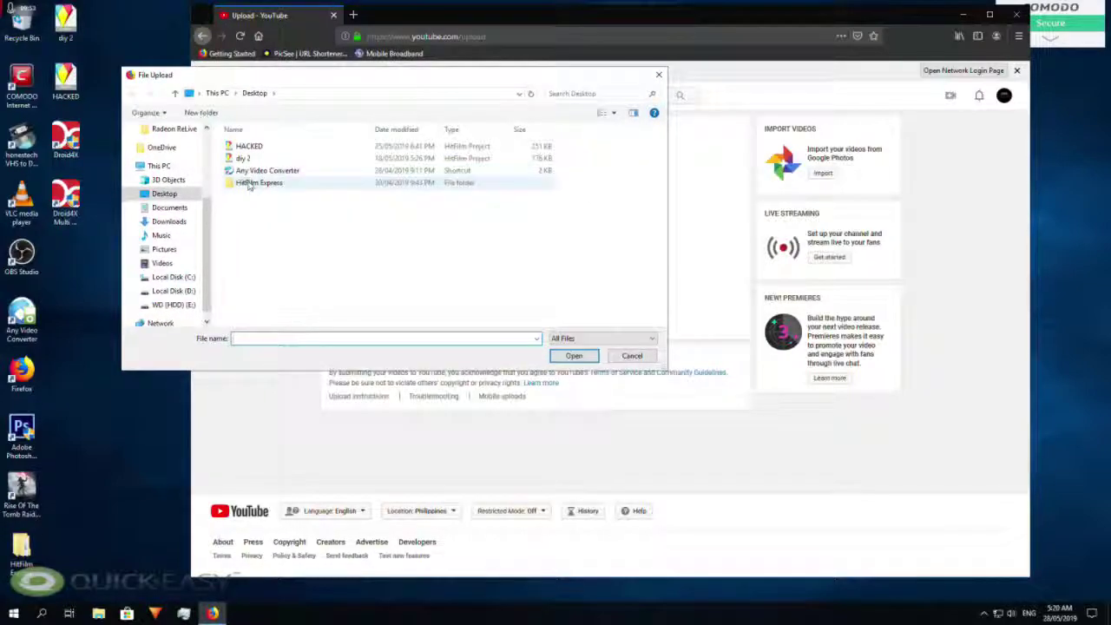
scroll(161, 198, "up", 1)
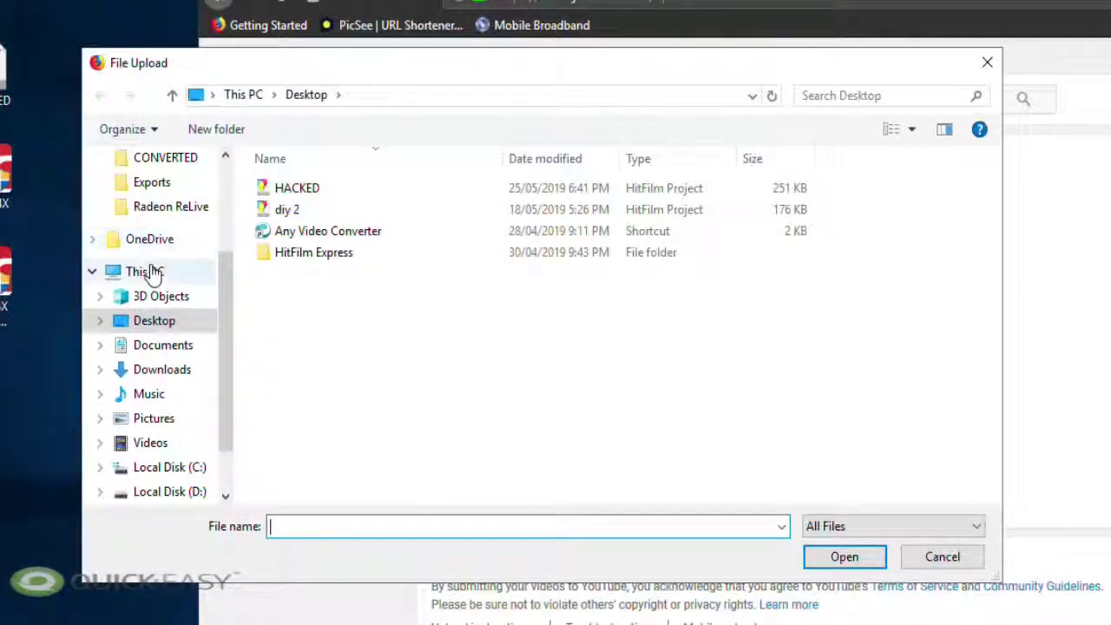
scroll(152, 272, "up", 5)
left_click(154, 199)
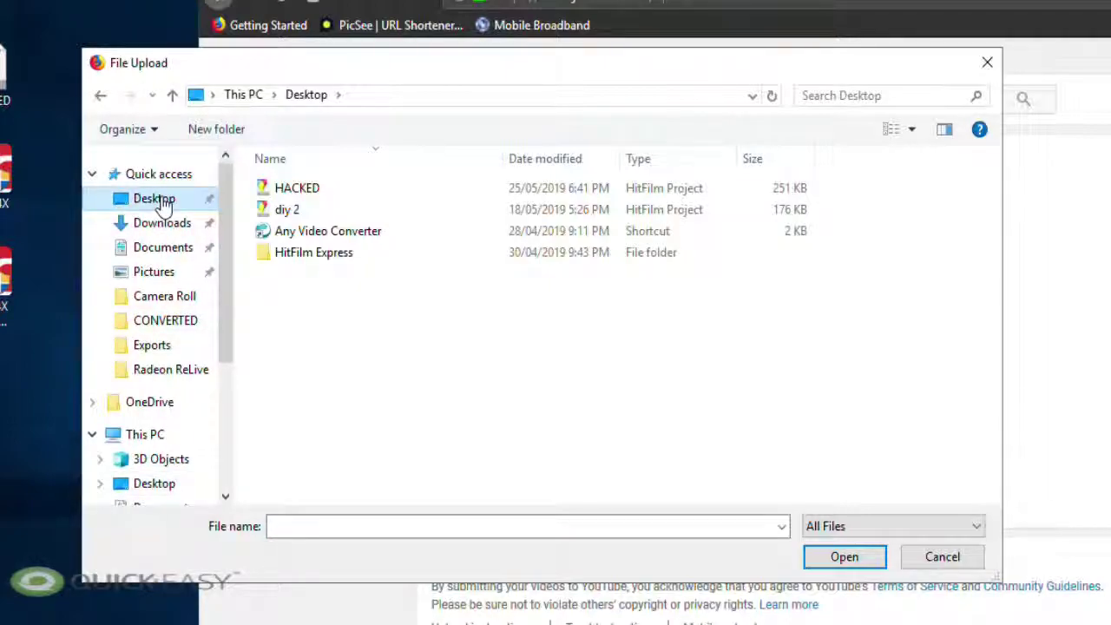
double_click(290, 250)
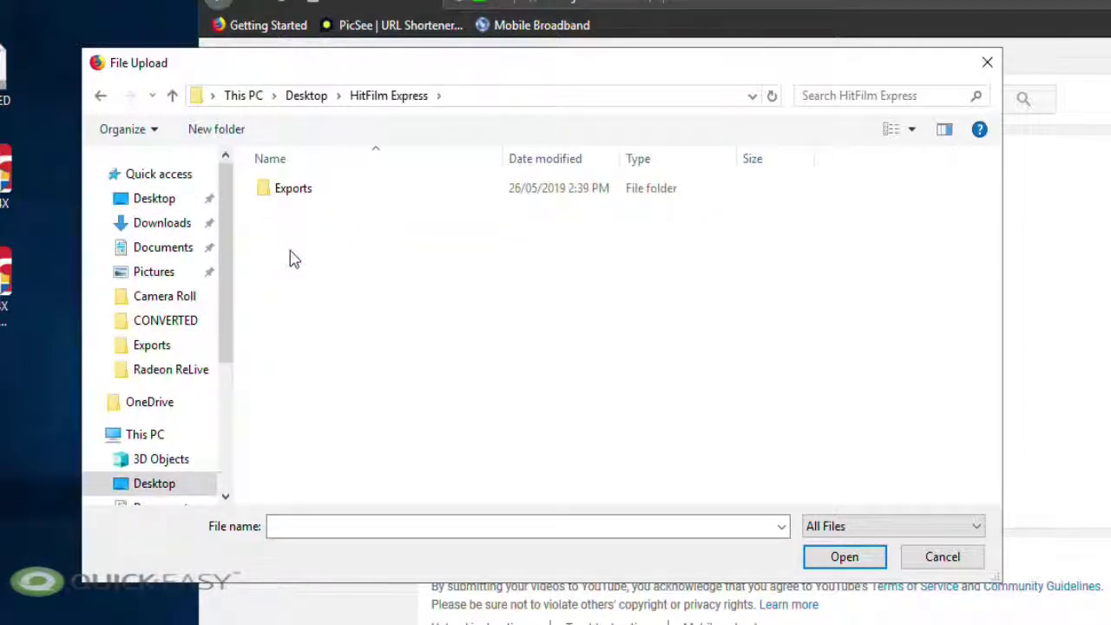
double_click(296, 189)
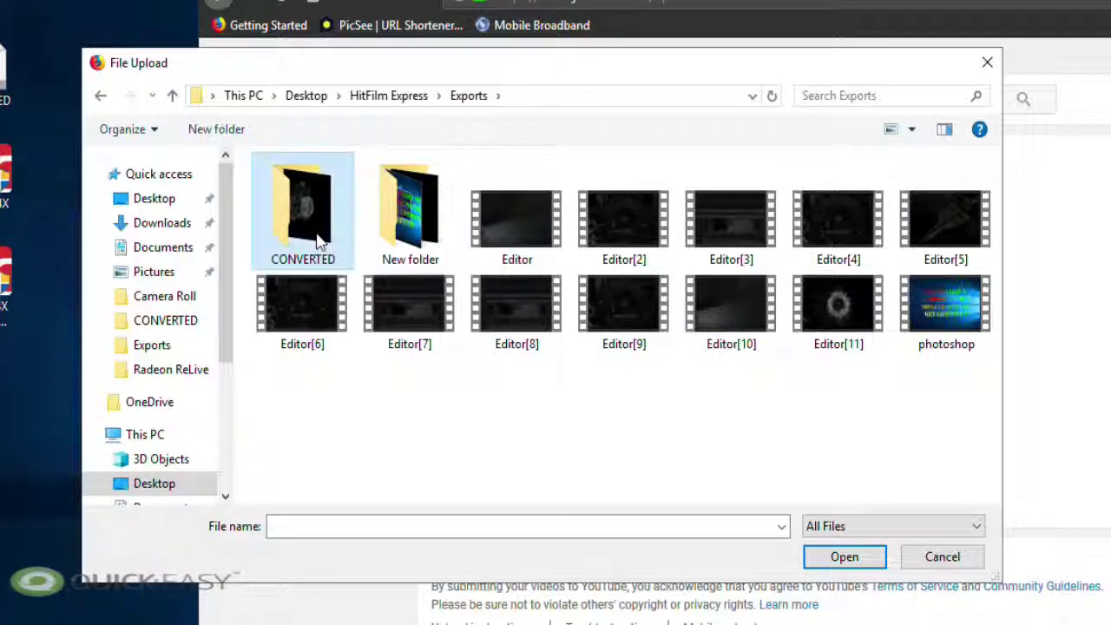
double_click(318, 243)
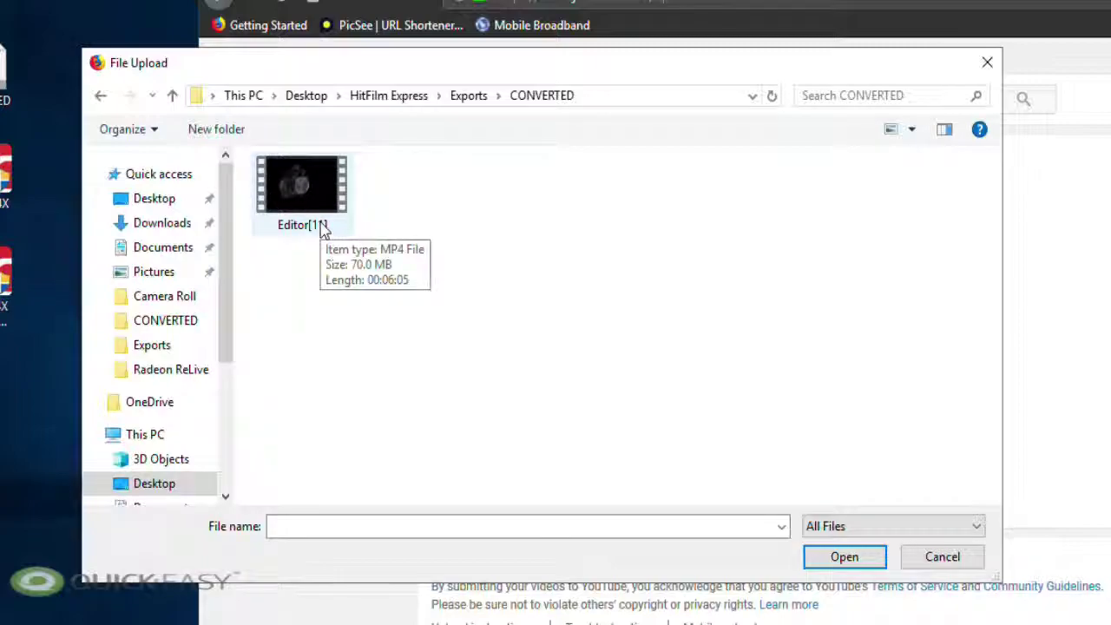
left_click(323, 226)
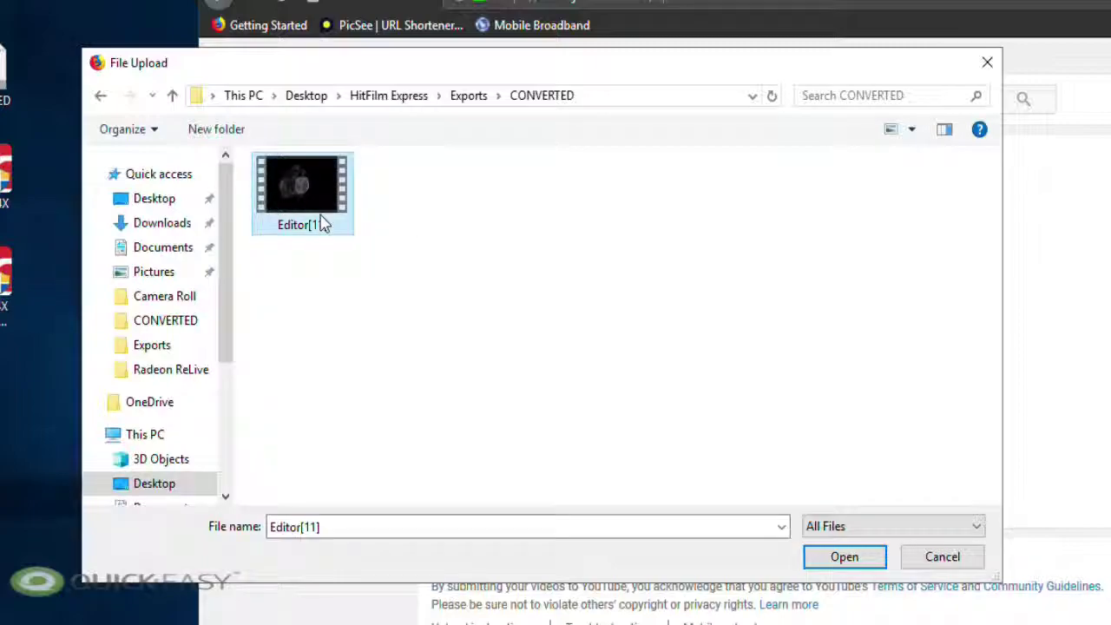
left_click(844, 557)
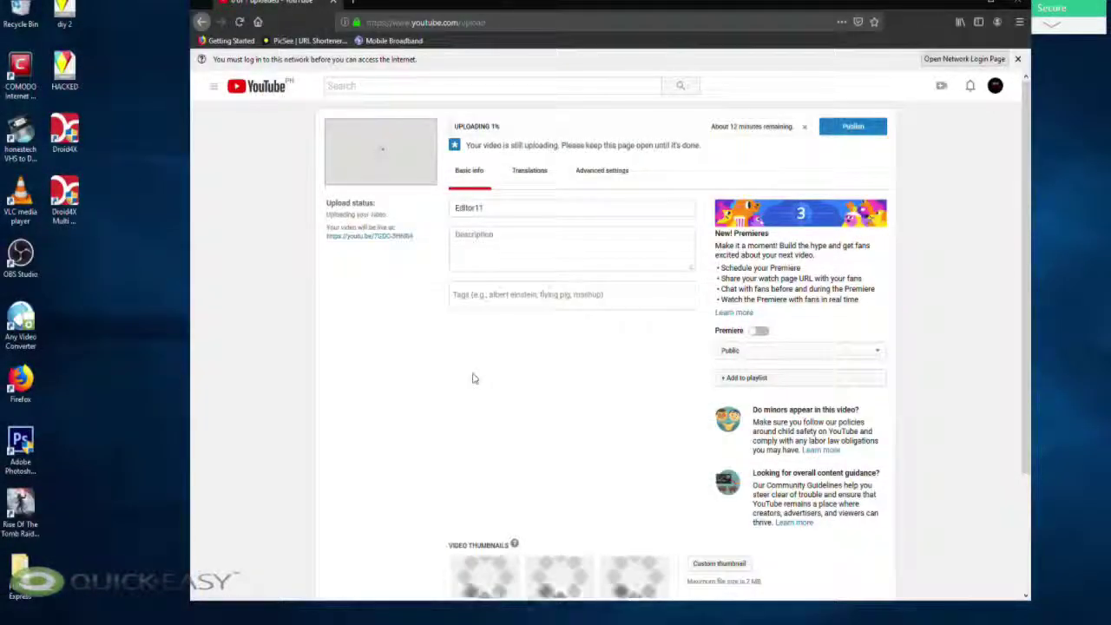
- Replace the video's title with "DIY - WIRELESS IPHONE CHARGER USING SPEAKER & COPPER WIRE ( 2019 )"
scroll(469, 415, "down", 1)
scroll(463, 242, "up", 1)
left_click(502, 211)
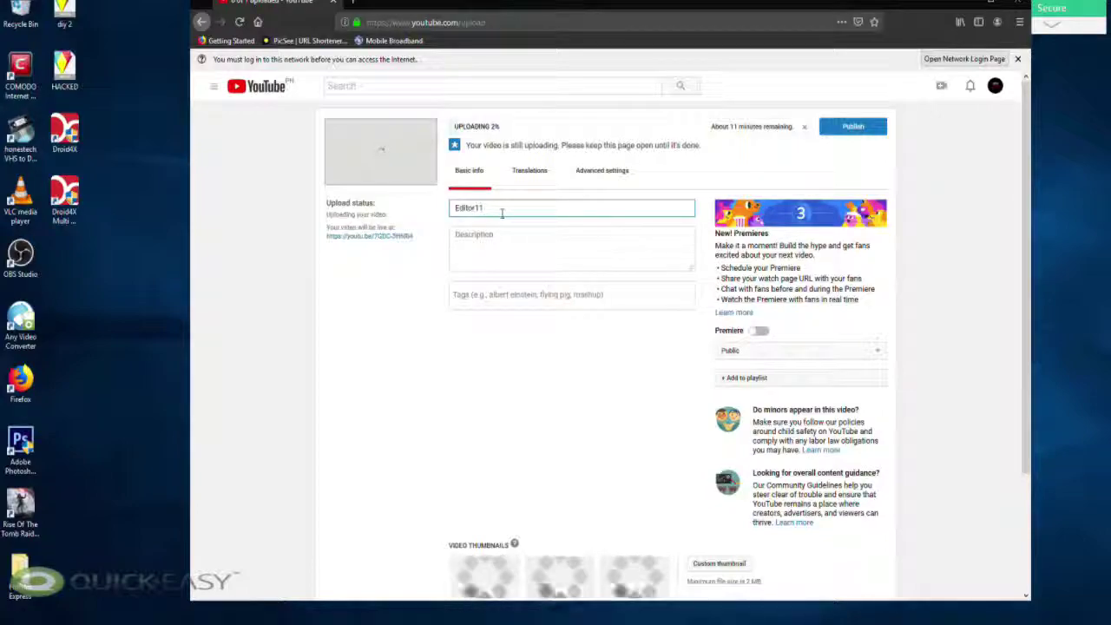
key("BackSpace")
key("BackSpace")
key("BackSpace")
key("BackSpace")
key("BackSpace")
key("BackSpace")
key("BackSpace")
key("BackSpace")
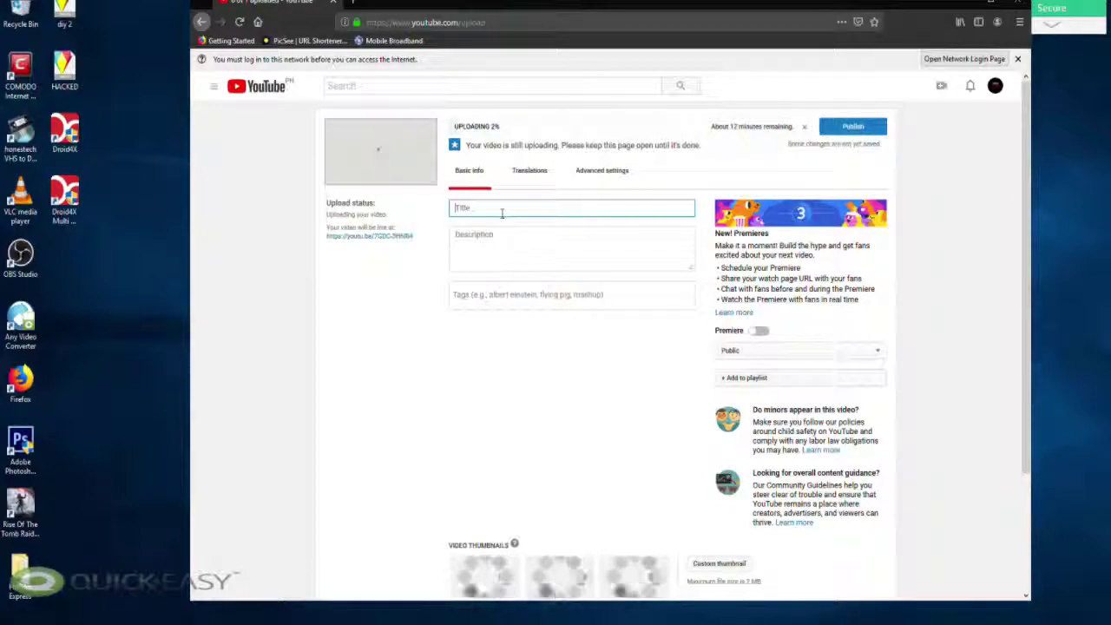
type("DiY ")
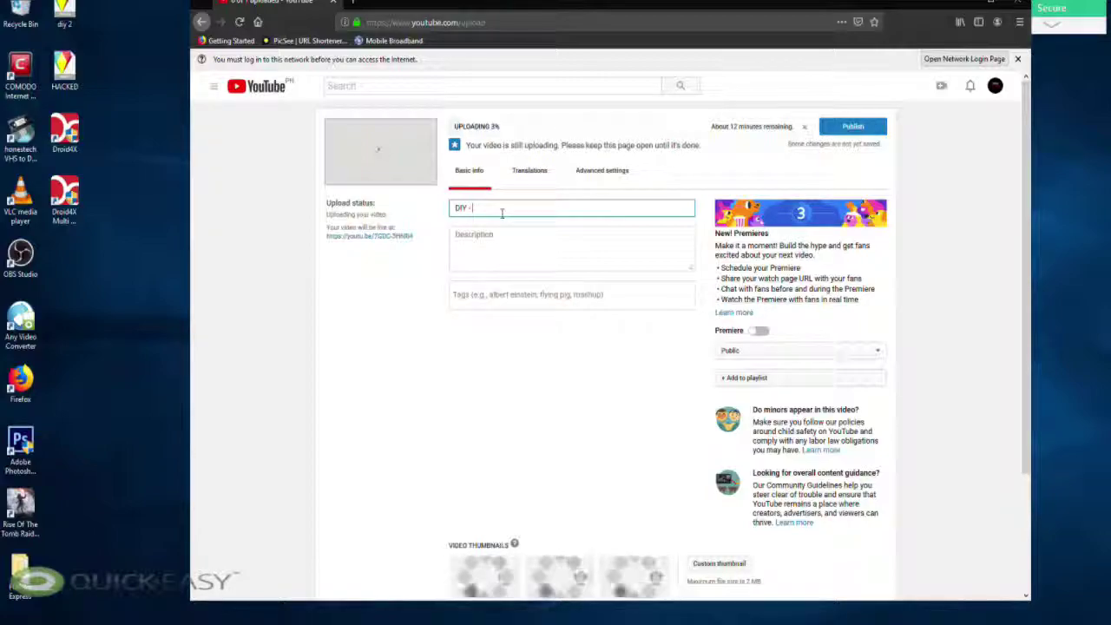
type("- ")
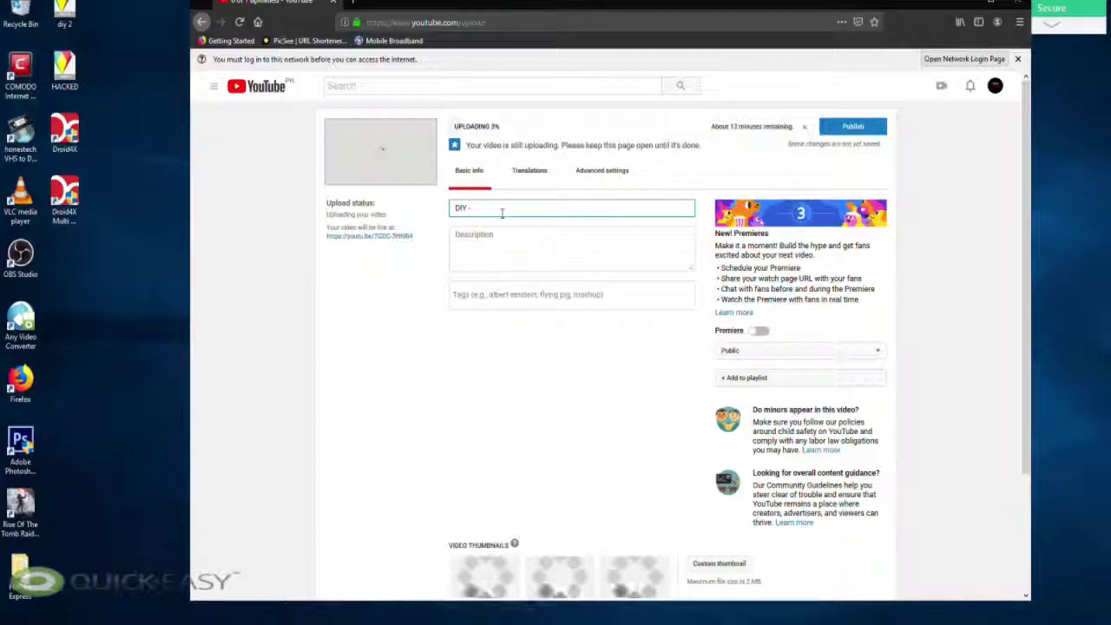
type("WiRE")
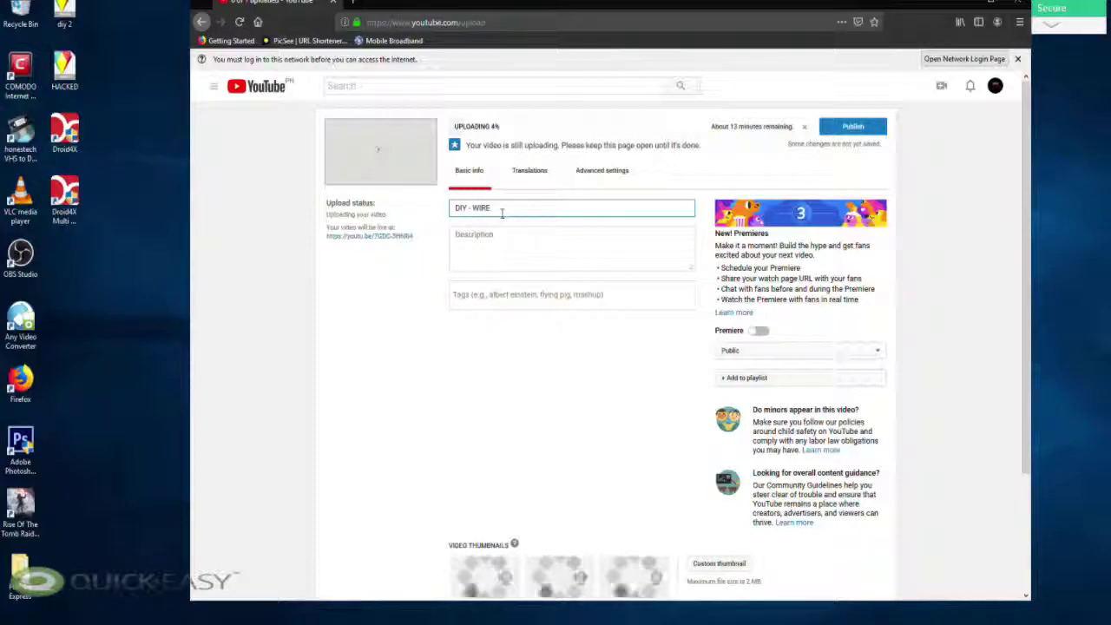
type("LESS")
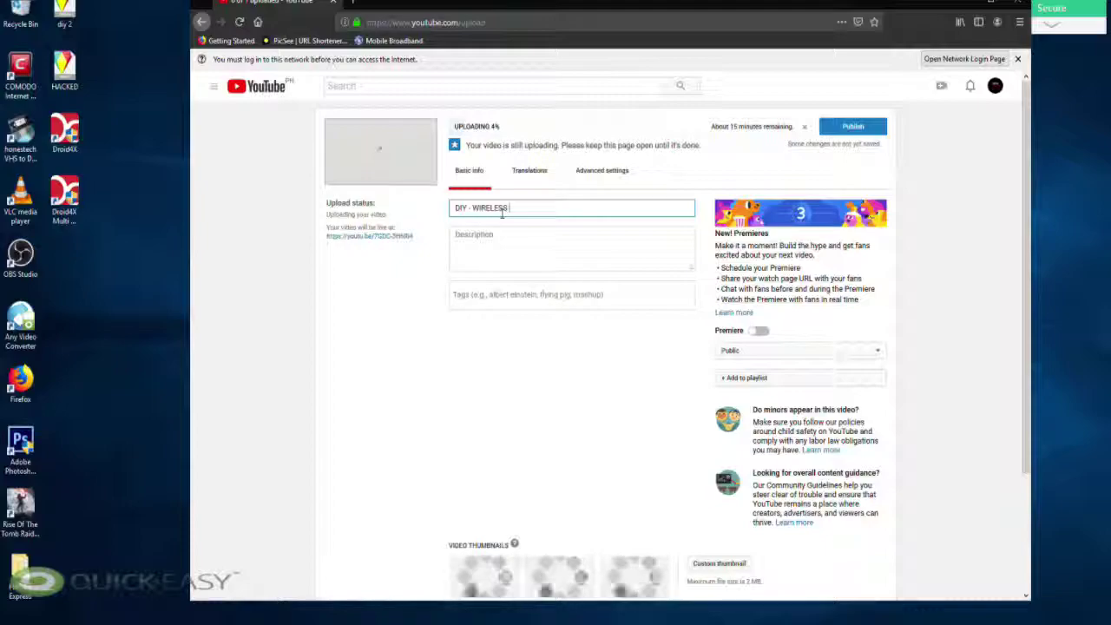
type(" CHARGER")
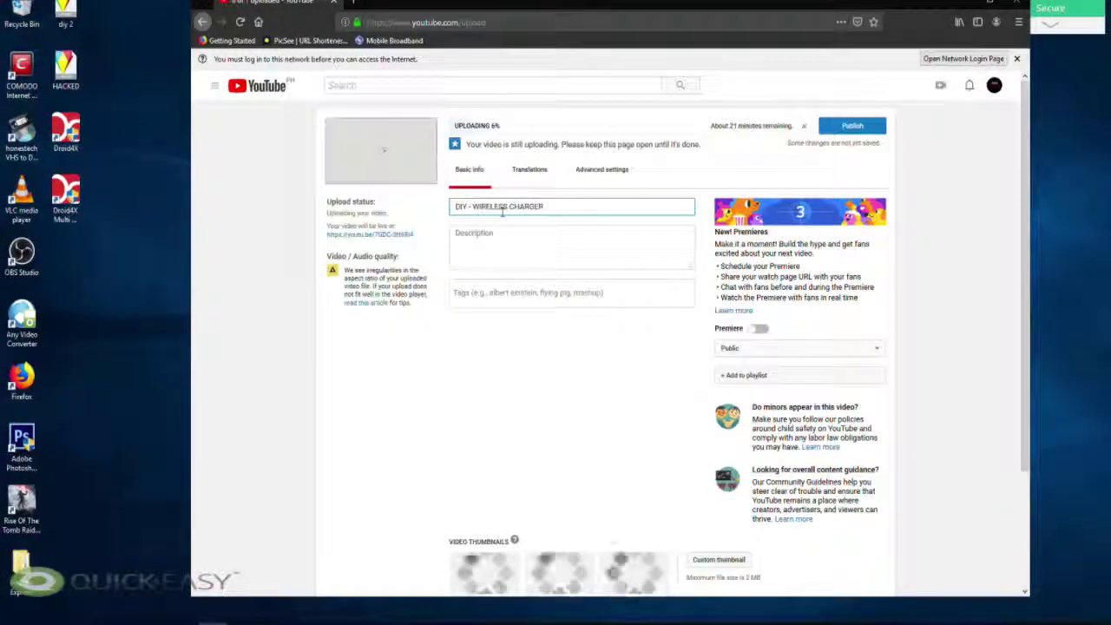
type("IPHONE ")
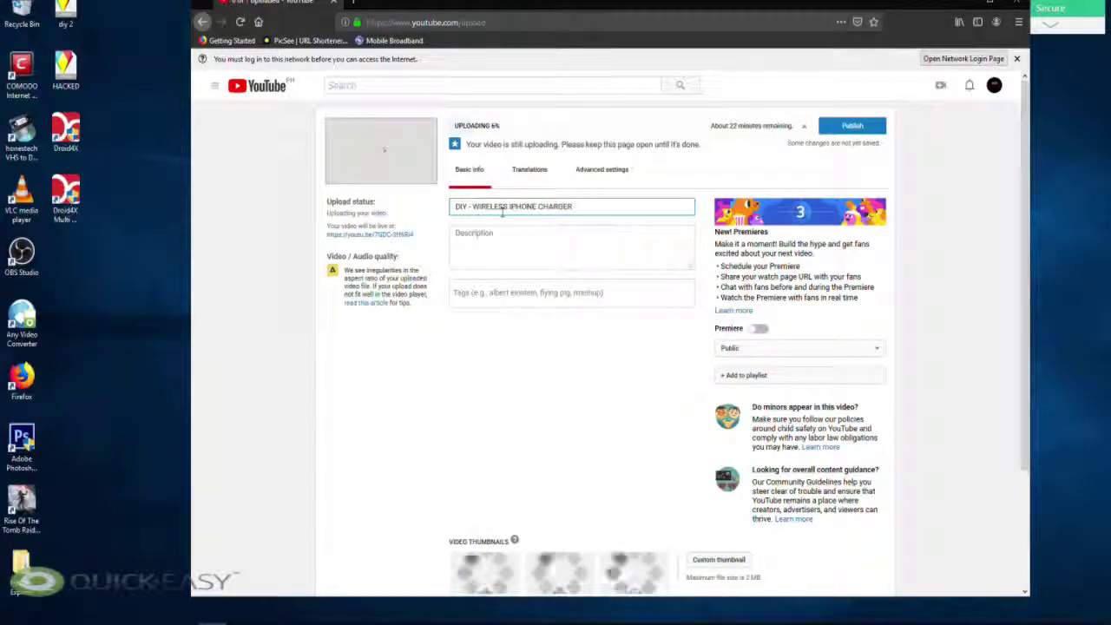
type(" USING")
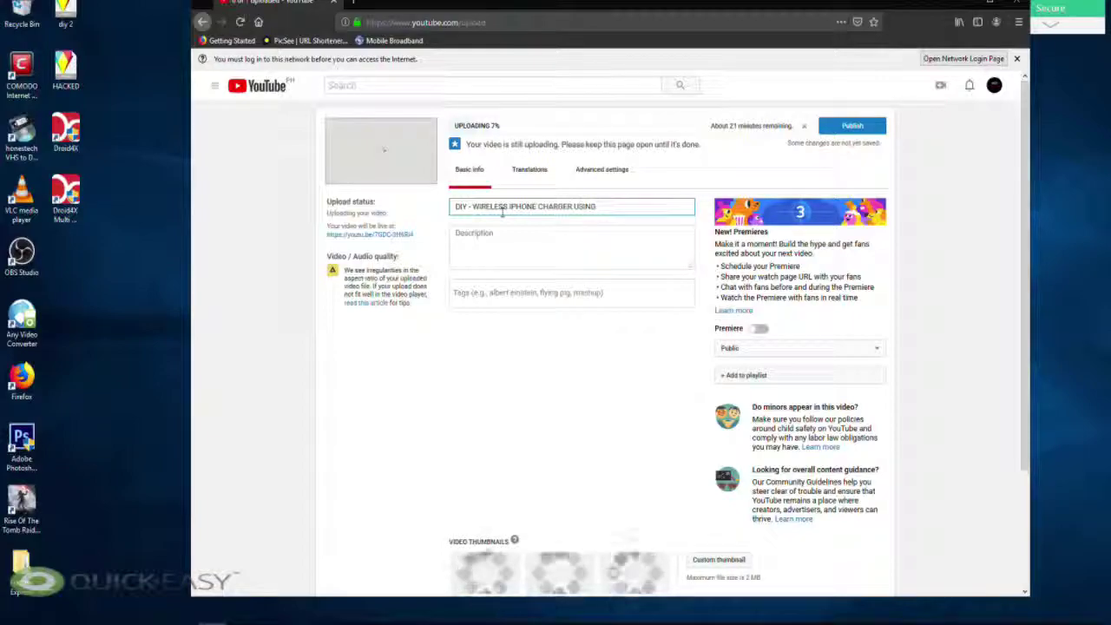
type(" SPEAKER")
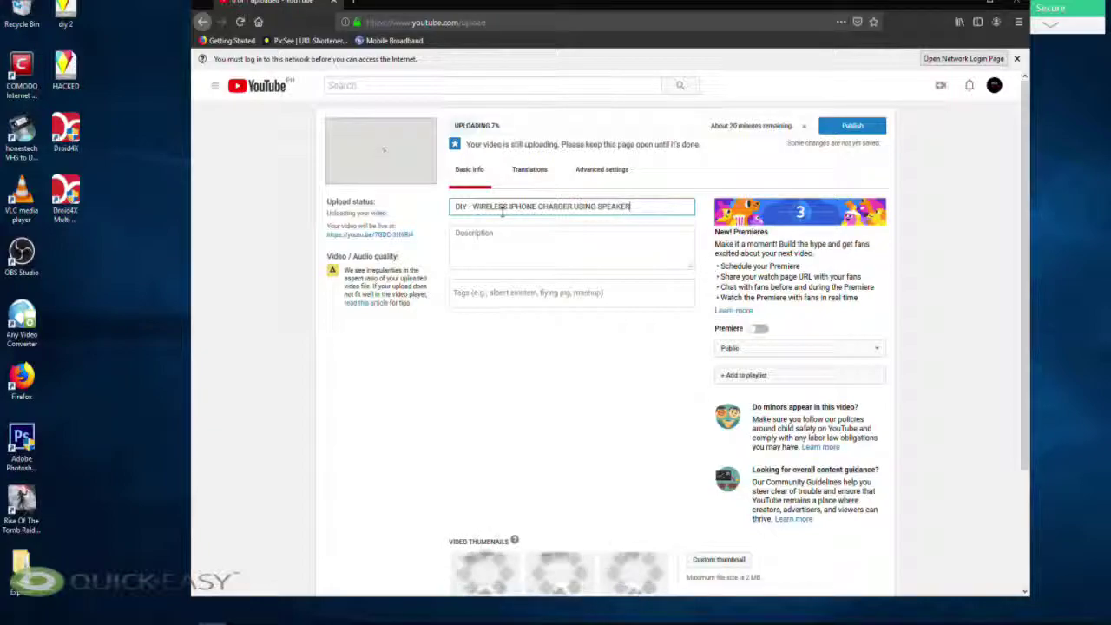
type(" &")
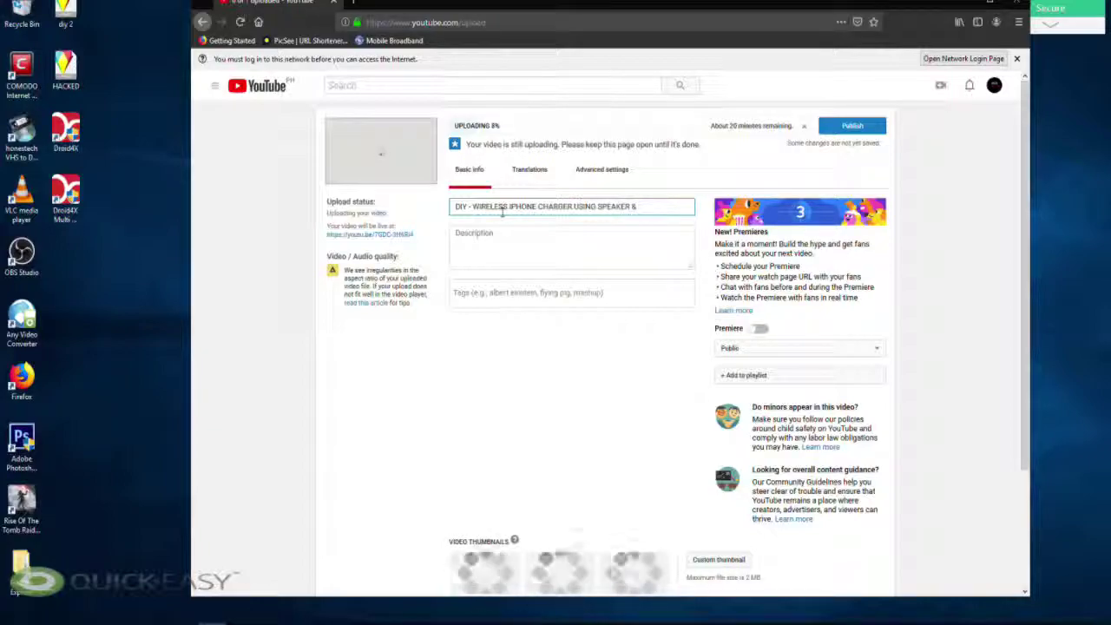
type(" COPPER WIRE")
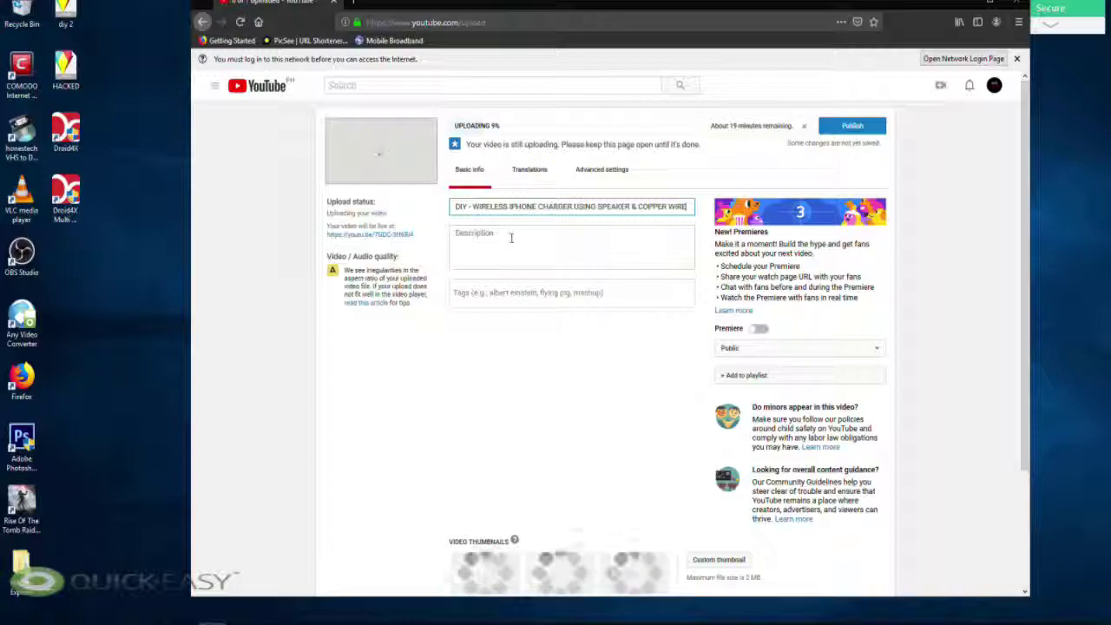
type("(")
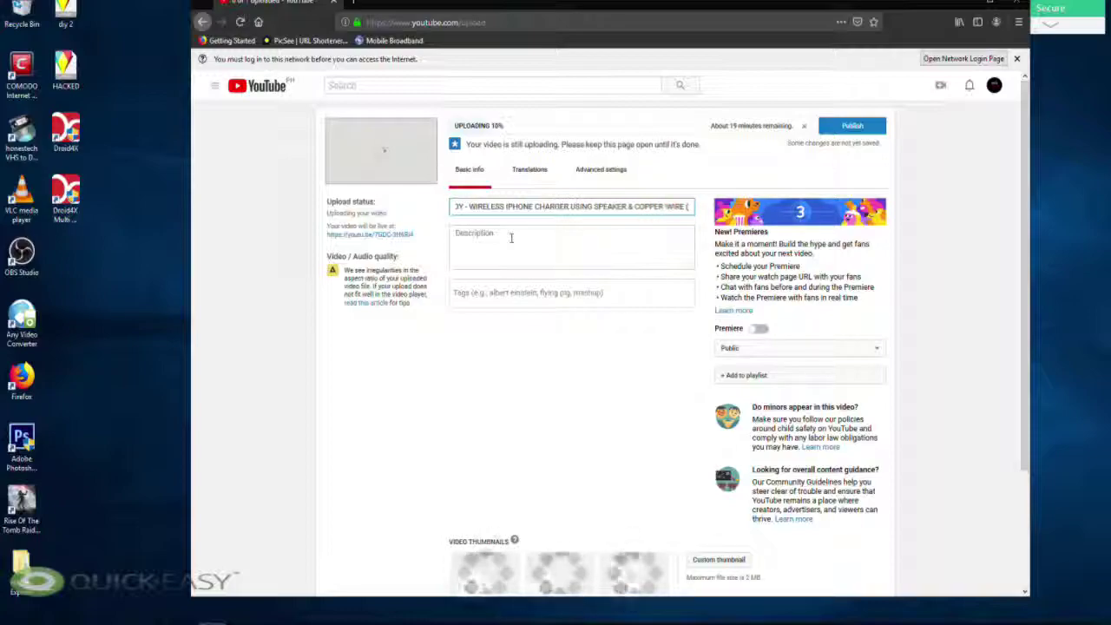
type(" 2019 )")
- Upload the JPG named with a run of m's from the Pictures folder as the video's custom thumbnail
left_click(532, 239)
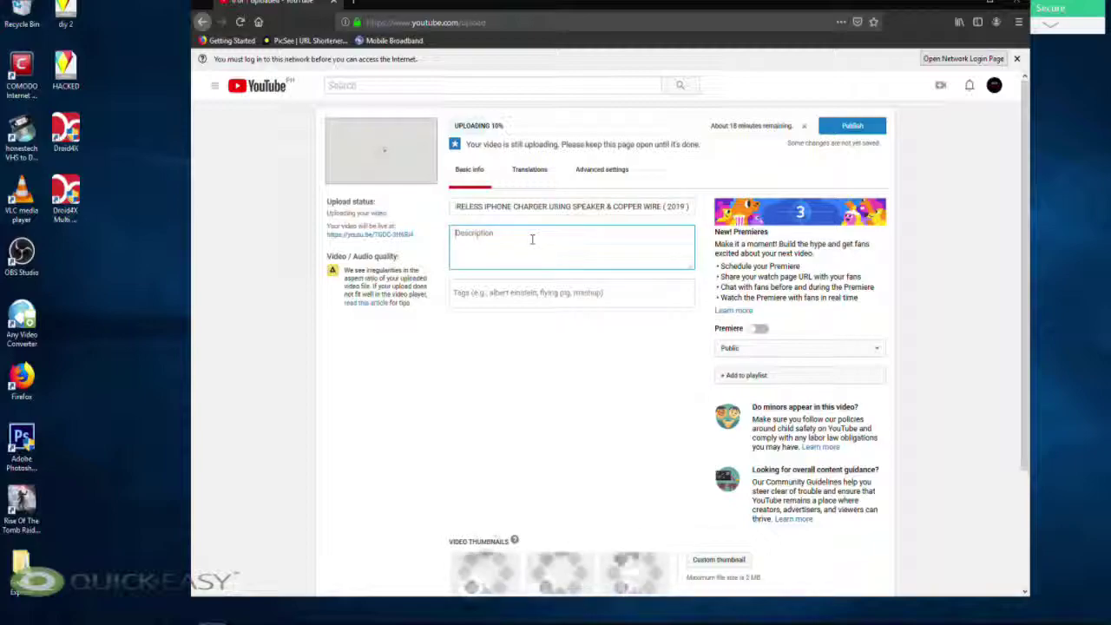
scroll(605, 469, "down", 3)
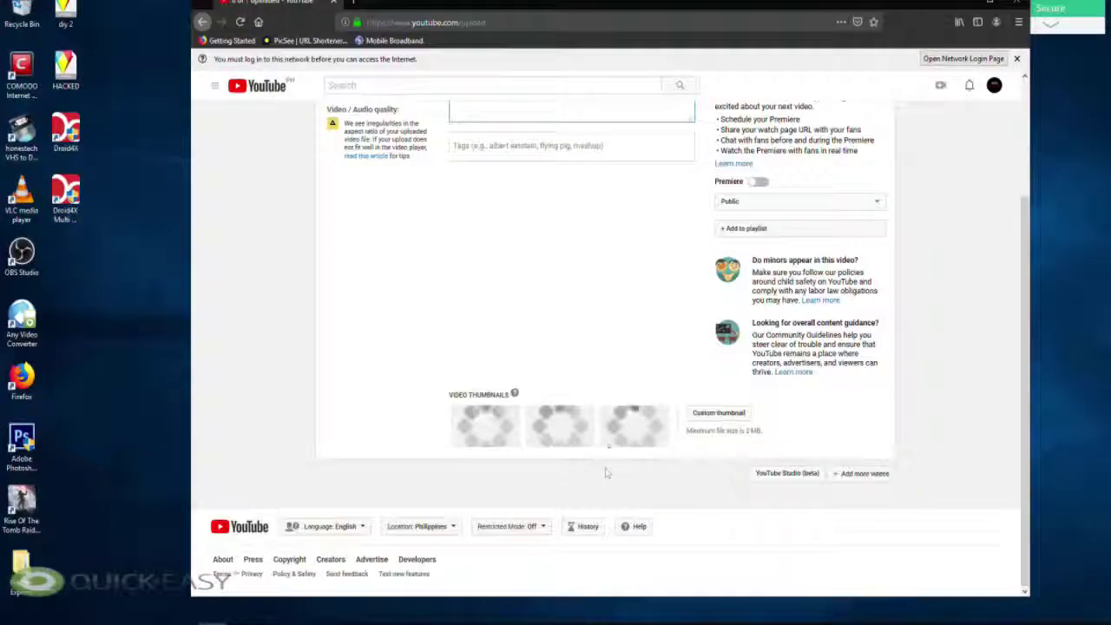
left_click(711, 415)
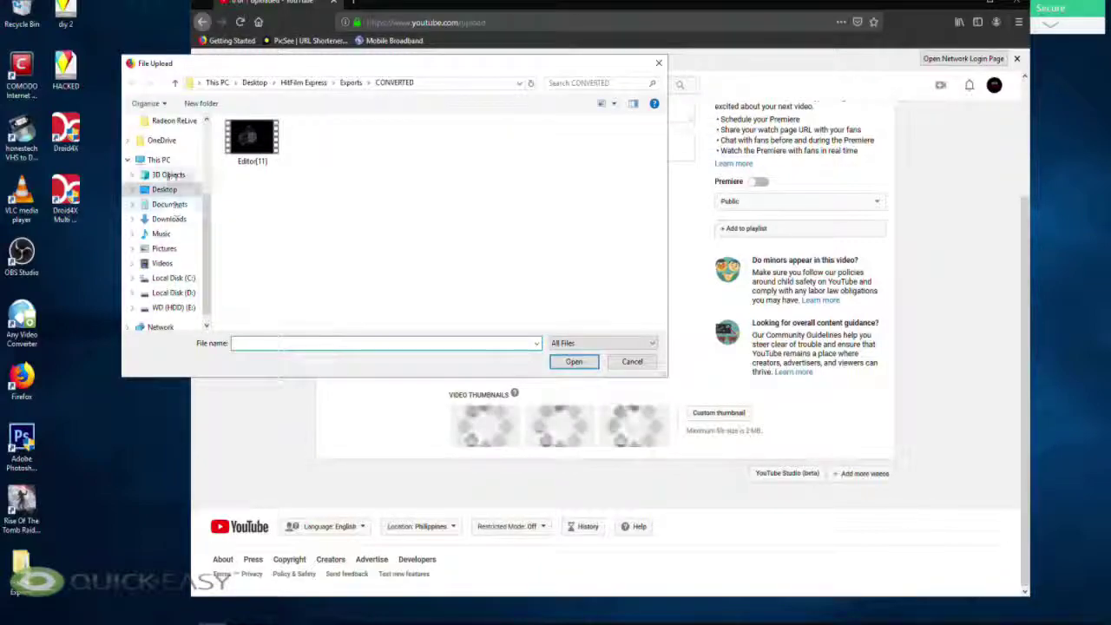
left_click(164, 249)
scroll(360, 279, "down", 1)
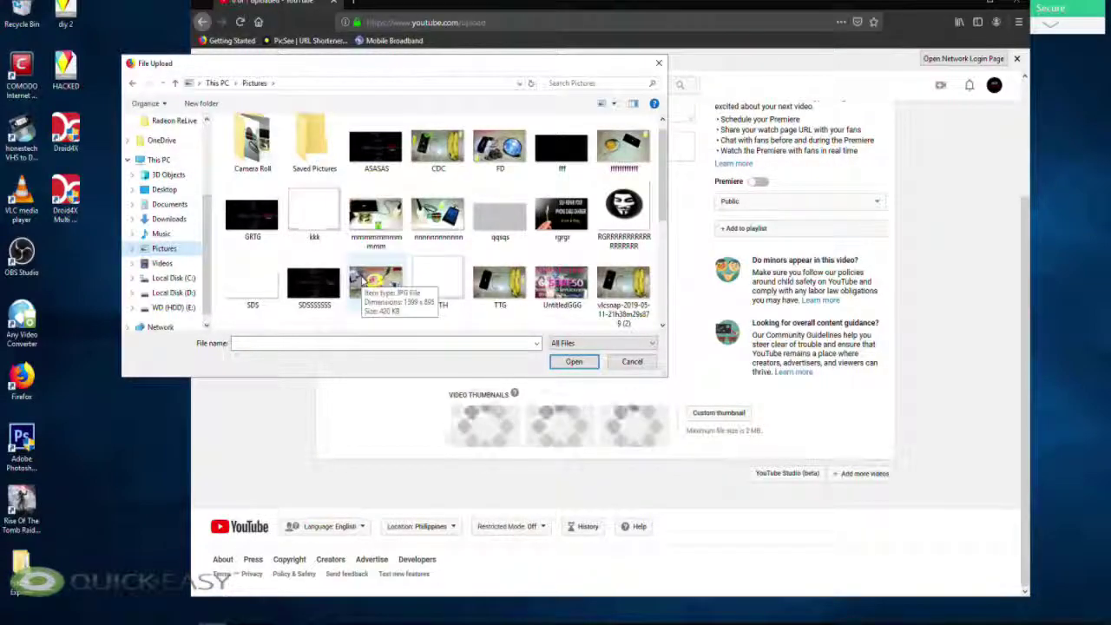
left_click(364, 227)
left_click(574, 361)
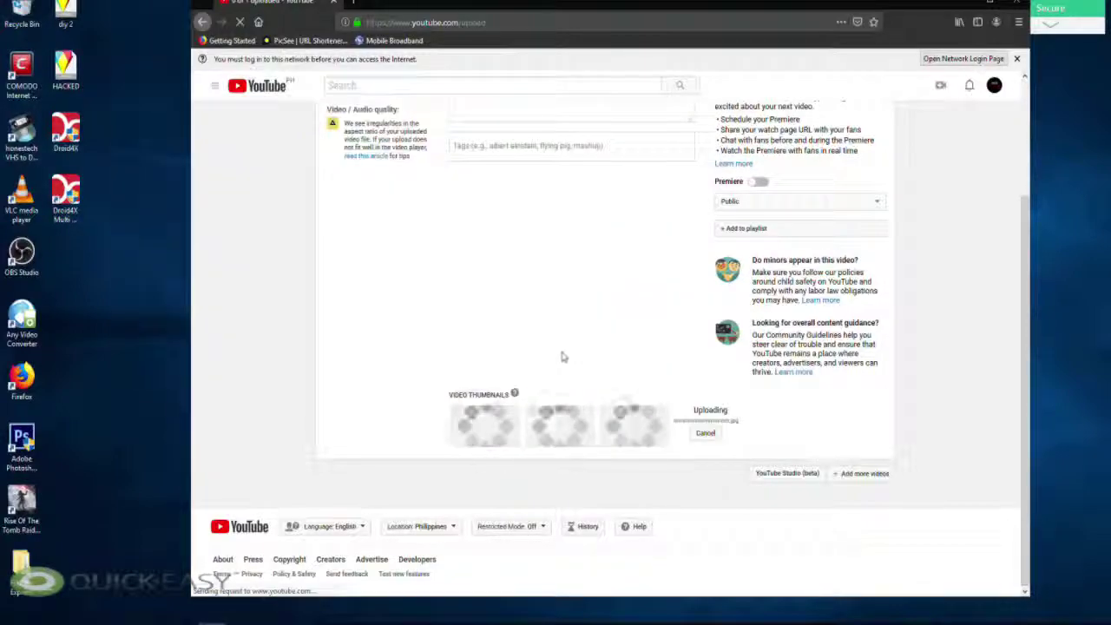